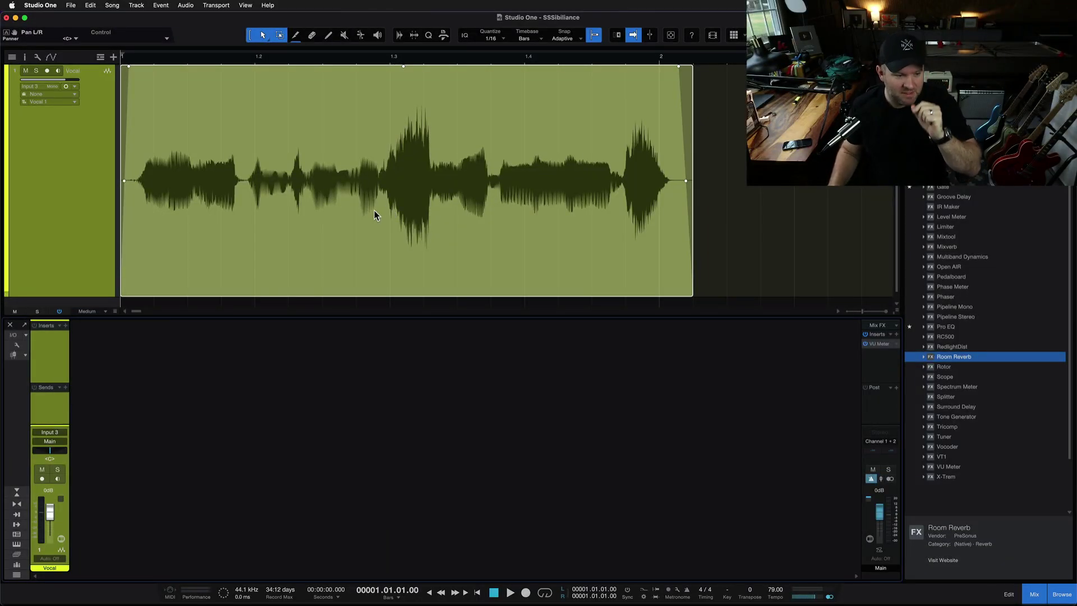
- Play the vocal event and stop it to hear its sibilance
left_click(272, 195)
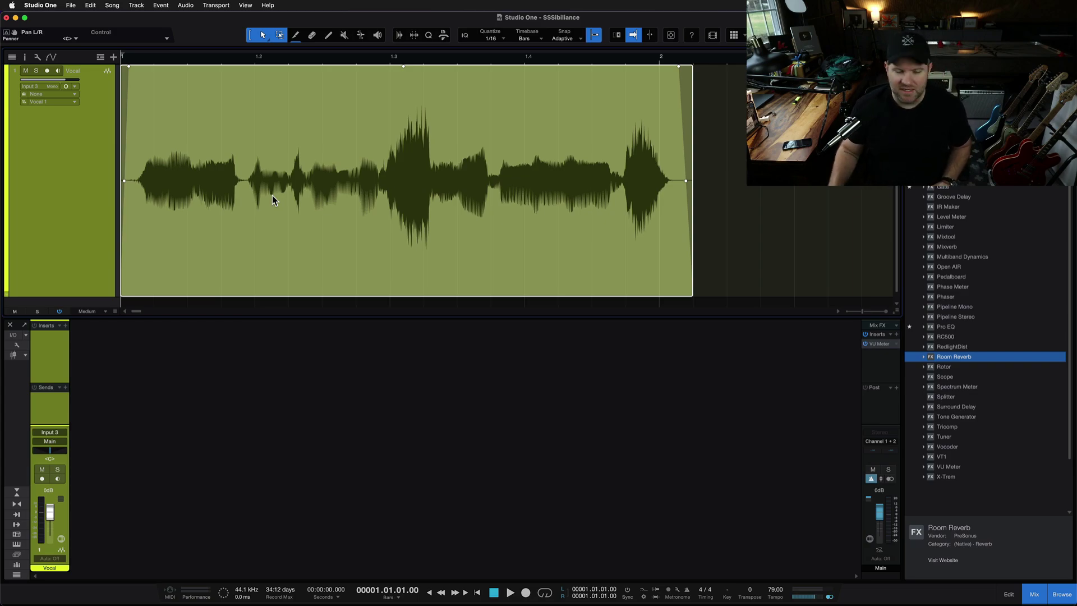
key("space")
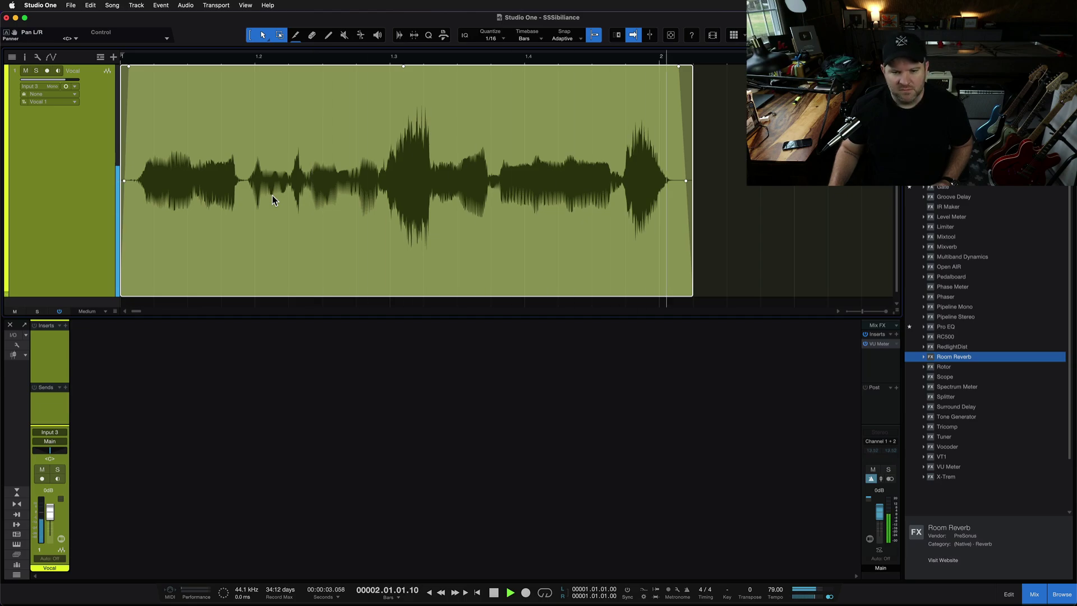
key("space")
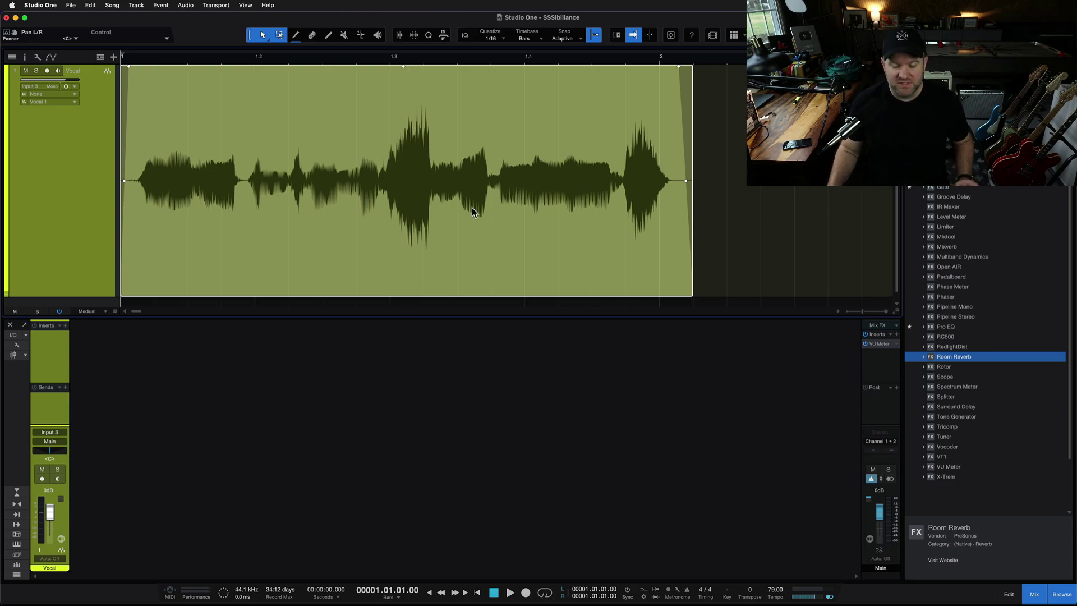
- Close the effects browser, zoom in and turn off grid snapping
key("F5")
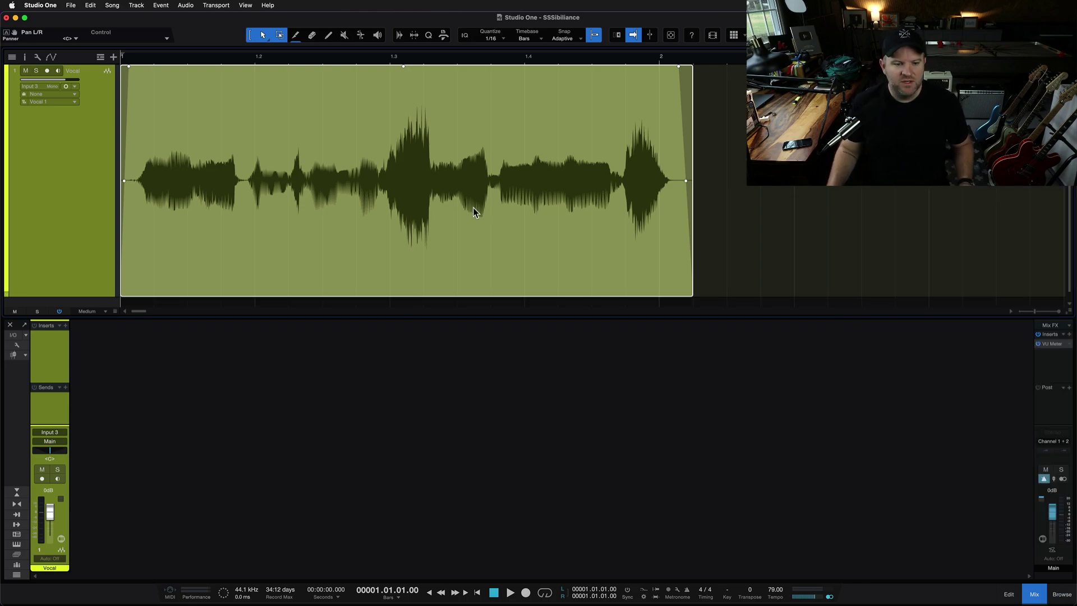
scroll(473, 207, "up", 3)
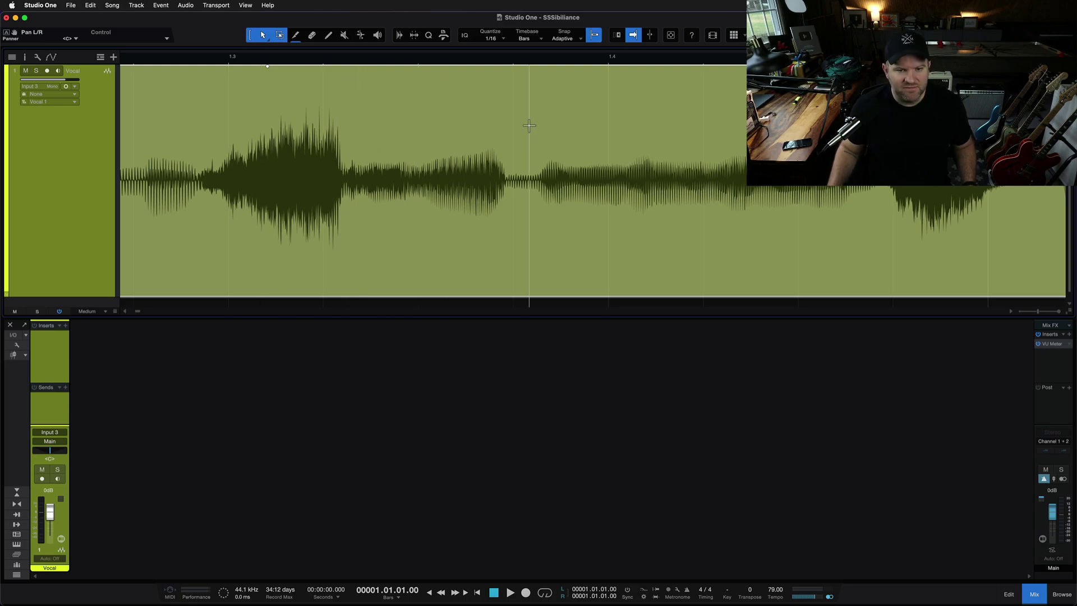
left_click(633, 38)
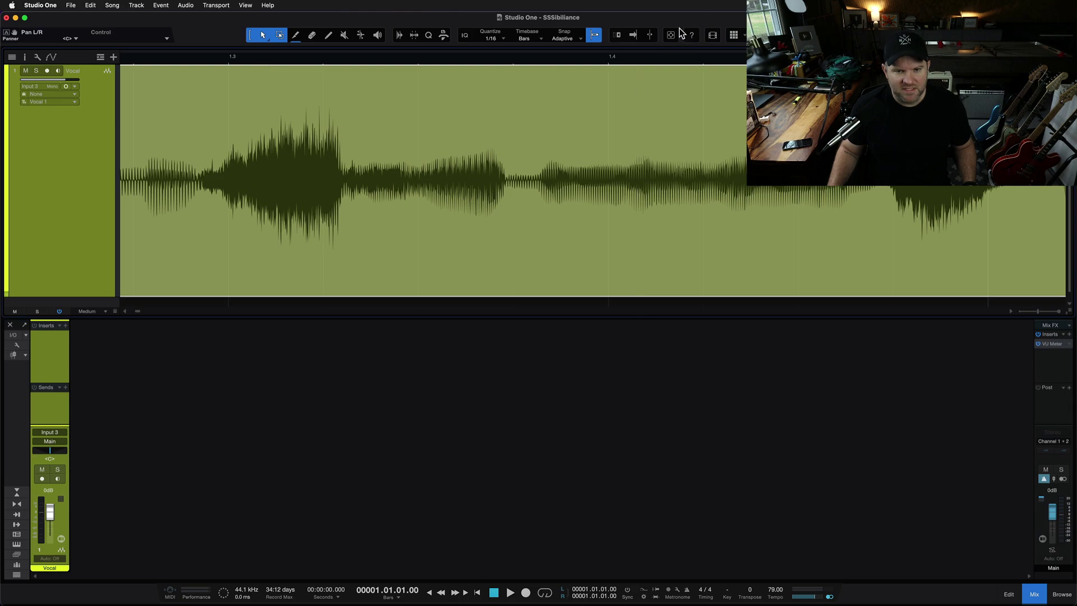
- Audition the passage near bar 1.3 and mark the loud sibilant burst as a range
scroll(315, 180, "left", 5)
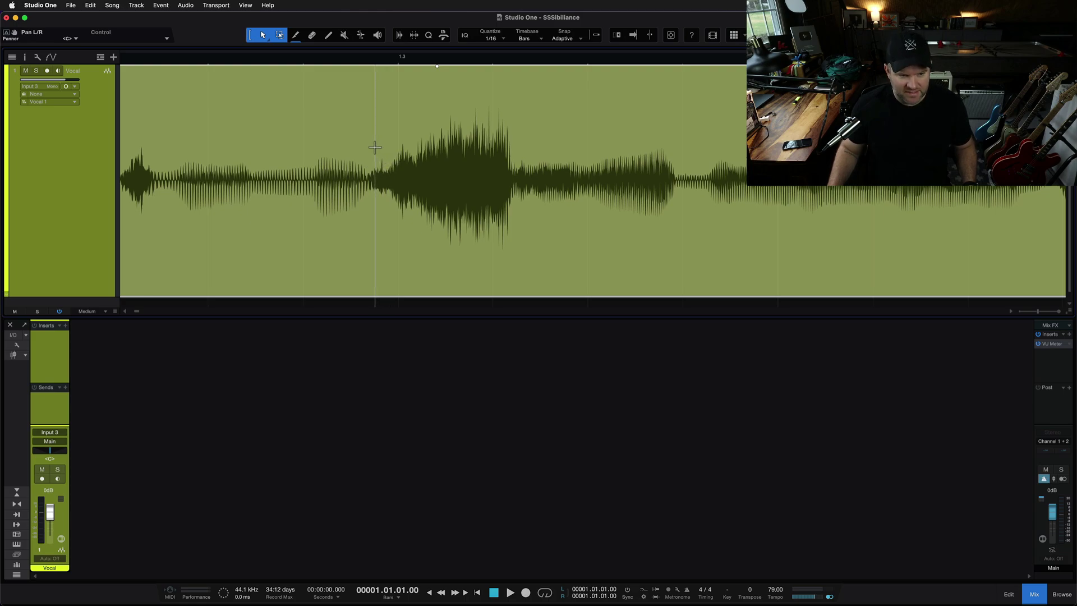
key("space")
key("space")
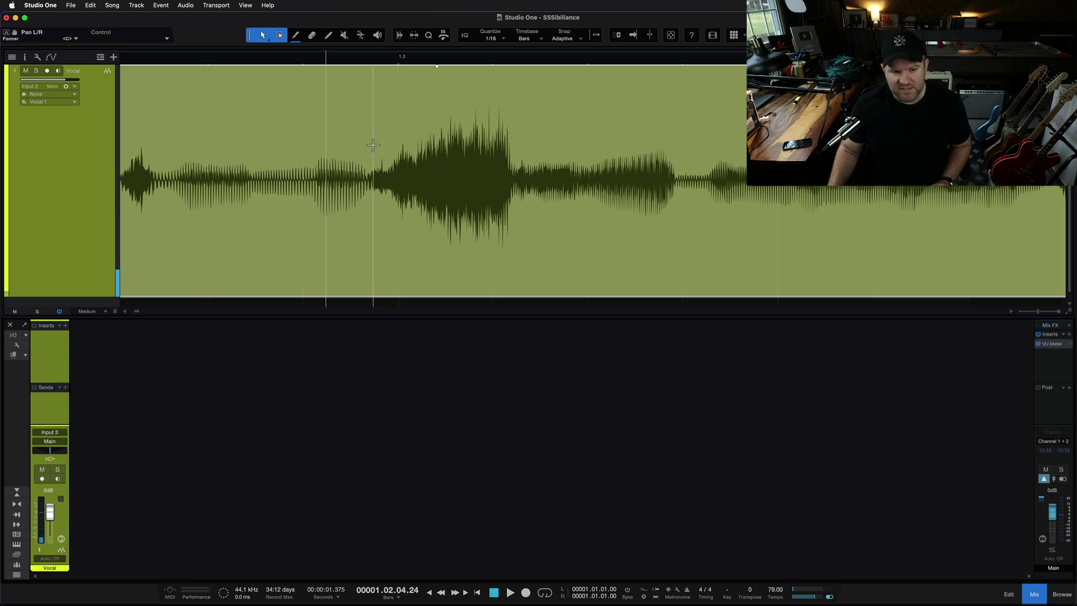
left_click_drag(373, 146, 514, 188)
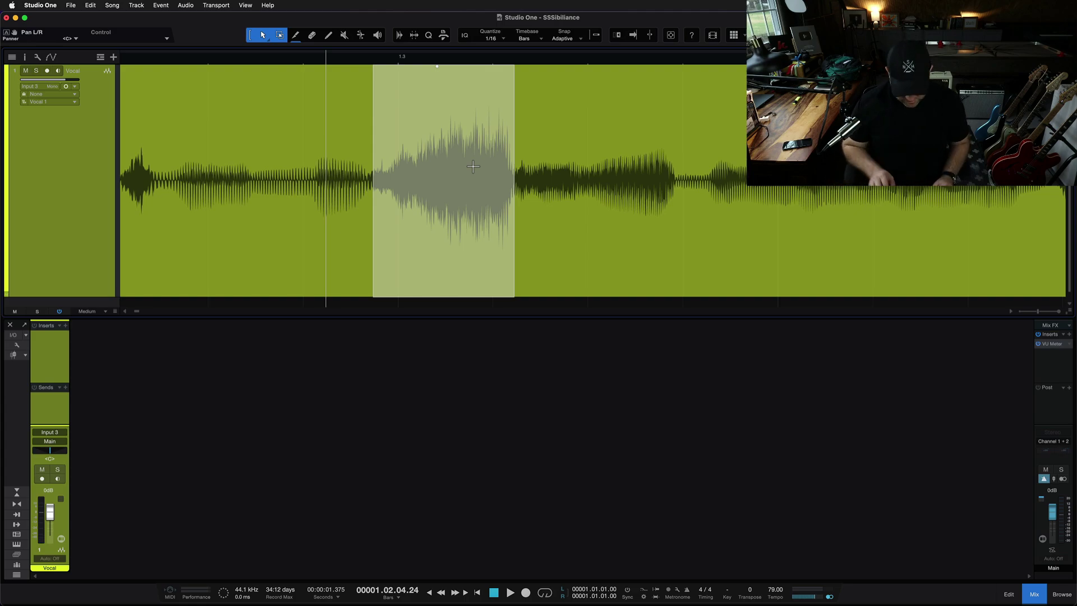
- Find the -3 dB Decrease Volume macro in Keyboard Shortcuts and apply it to split off the burst
key("super+comma")
type("-3")
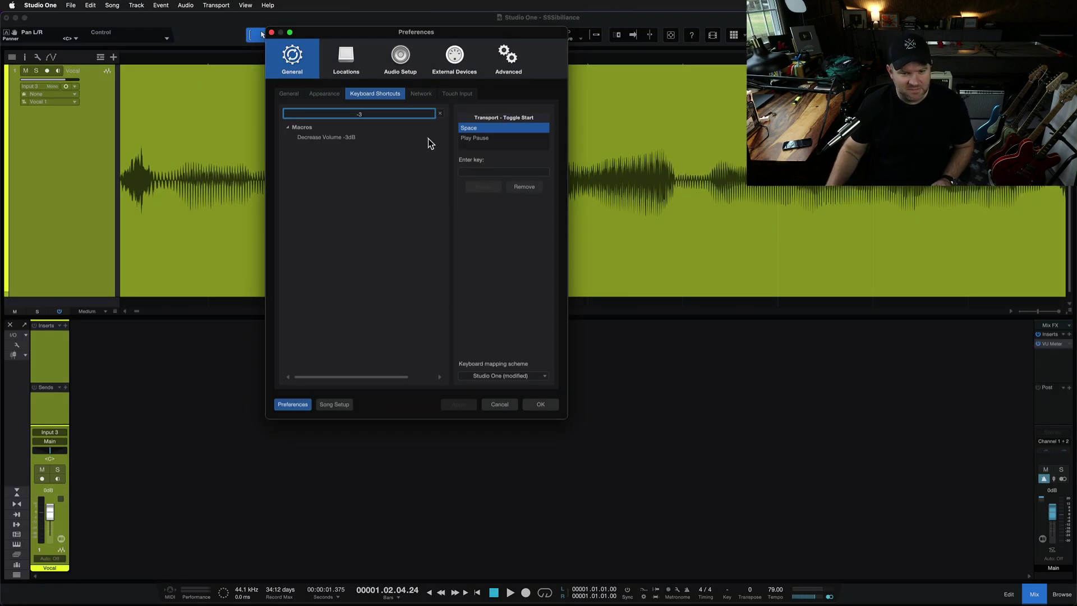
left_click(499, 402)
key("ctrl+3")
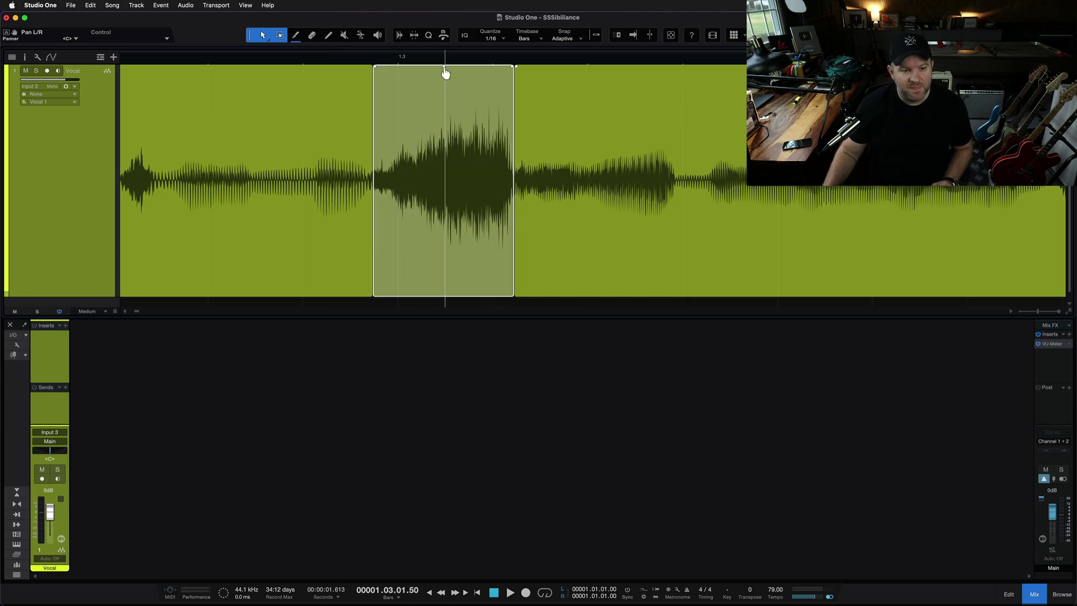
- Lower the first split event to -3.8 dB, then mark and turn down the burst near bar 2
left_click_drag(443, 67, 443, 121)
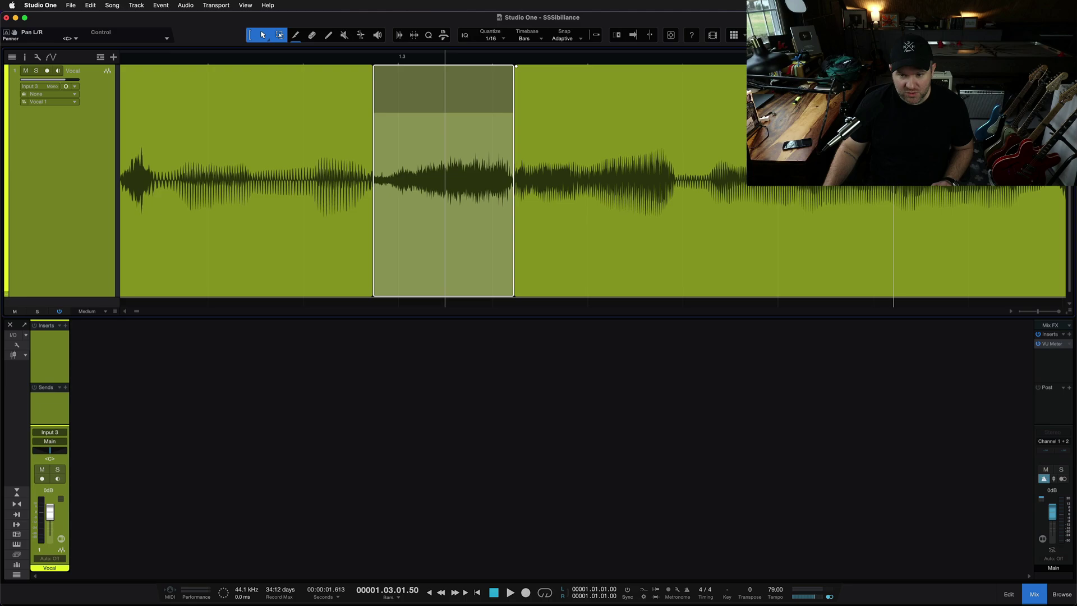
scroll(837, 194, "right", 2)
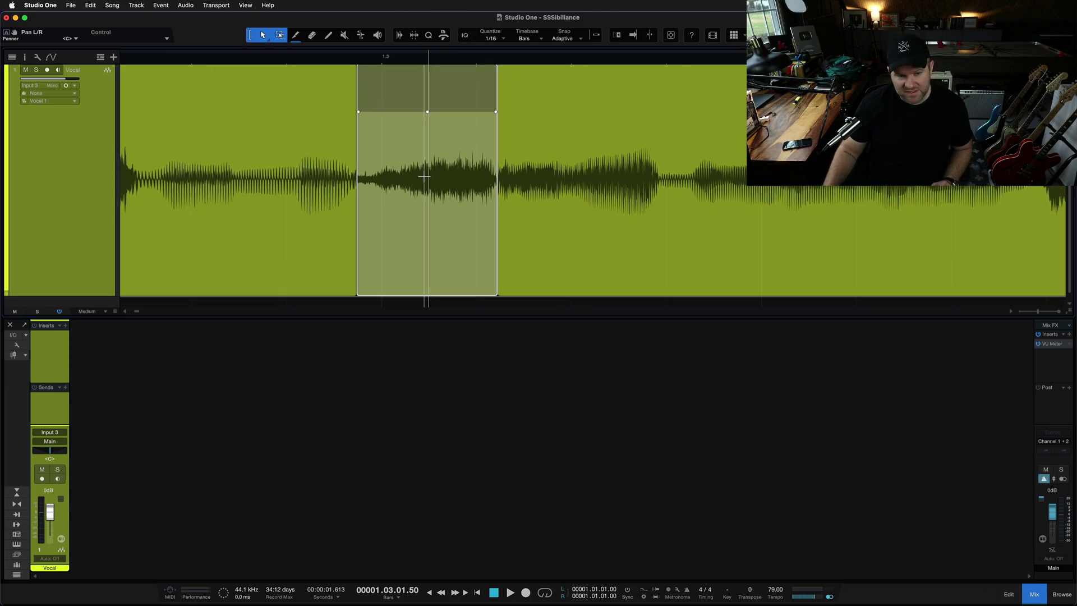
mouse_move(445, 172)
key("w")
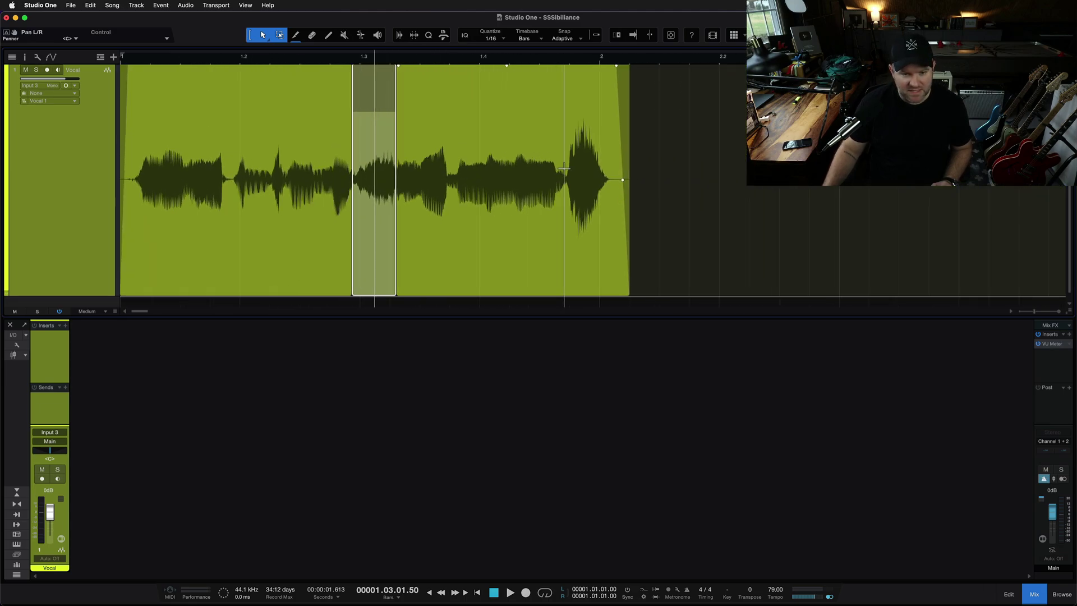
key("e")
key("e")
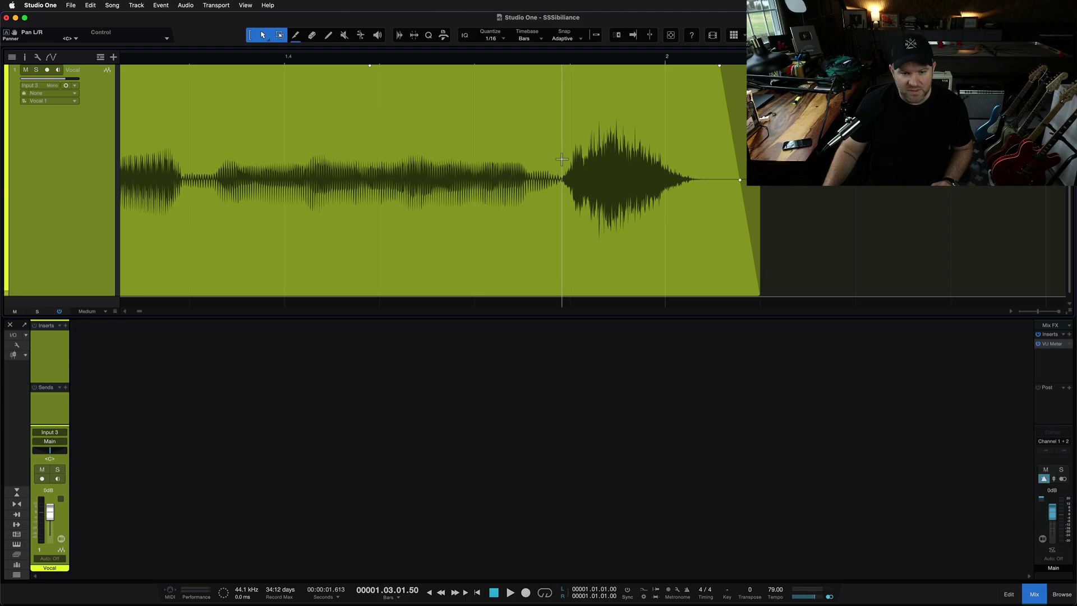
left_click_drag(561, 159, 705, 193)
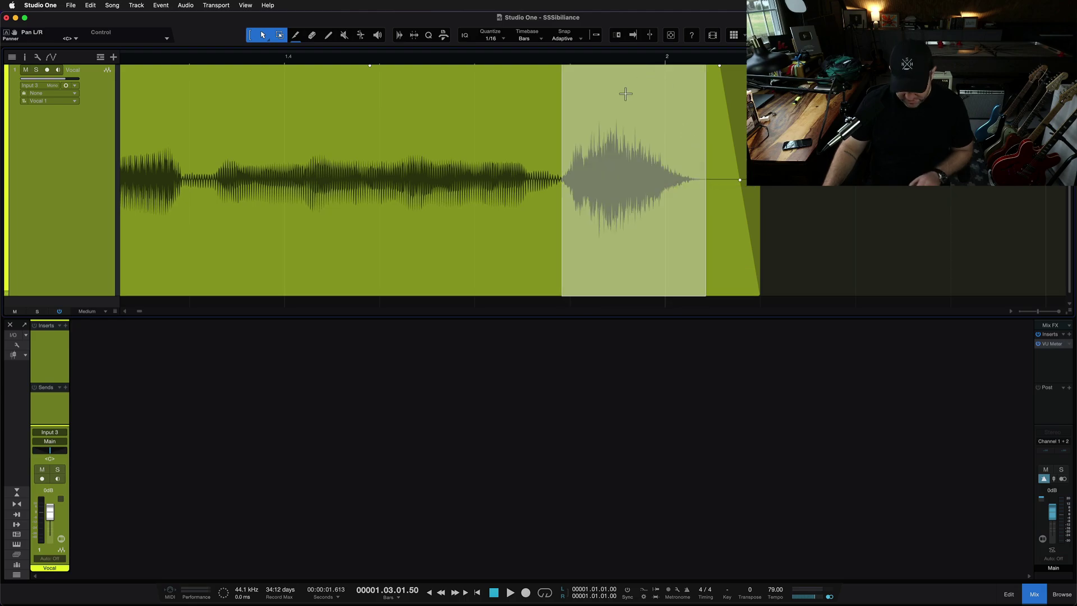
left_click_drag(633, 65, 633, 115)
- Play back from just before the first burst to hear the quieter bursts
key("w")
key("w")
key("w")
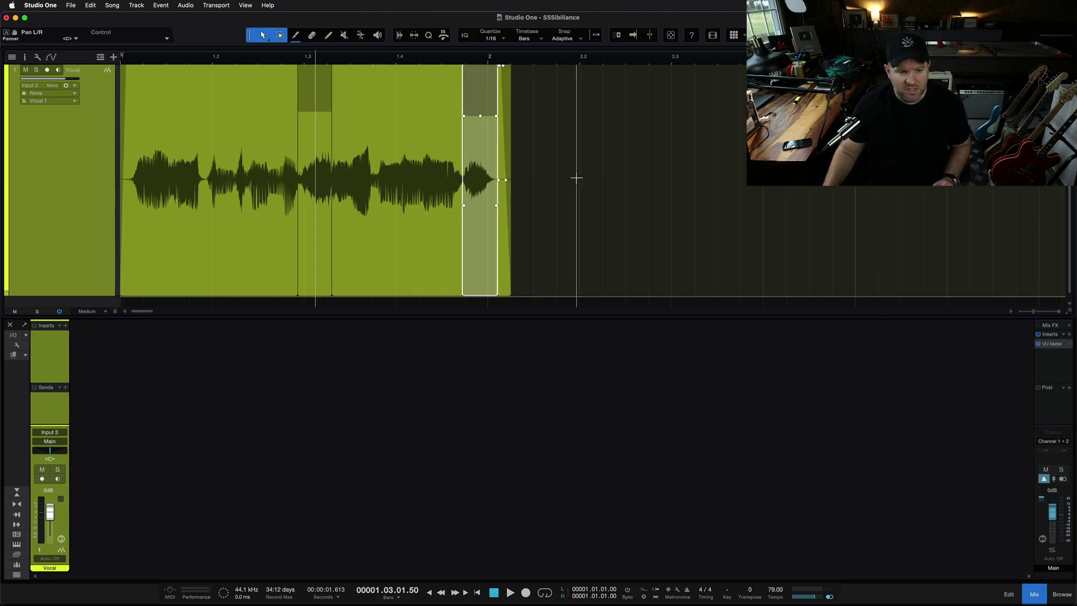
left_click(261, 56)
key("space")
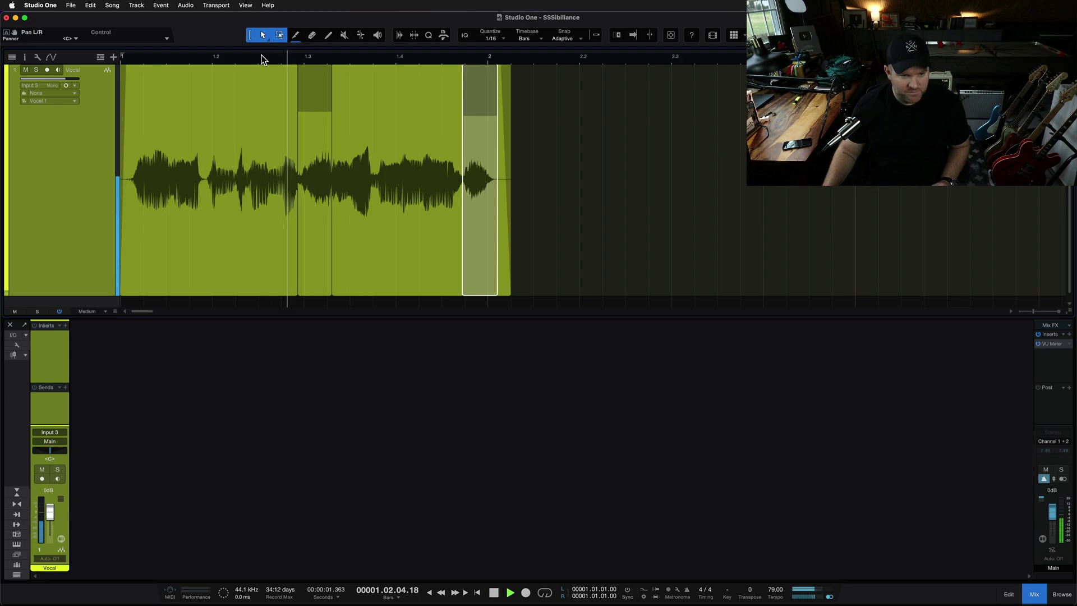
key("space")
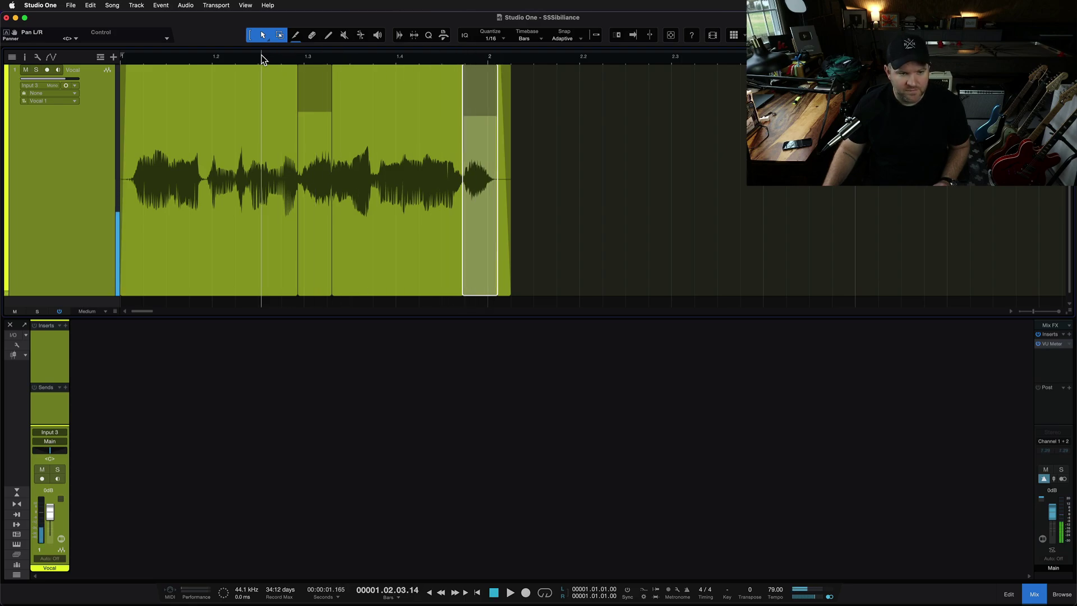
- Select both split events, raise their volume together, audition, and begin undoing the changes
left_click(314, 246)
left_click(480, 126, "shift")
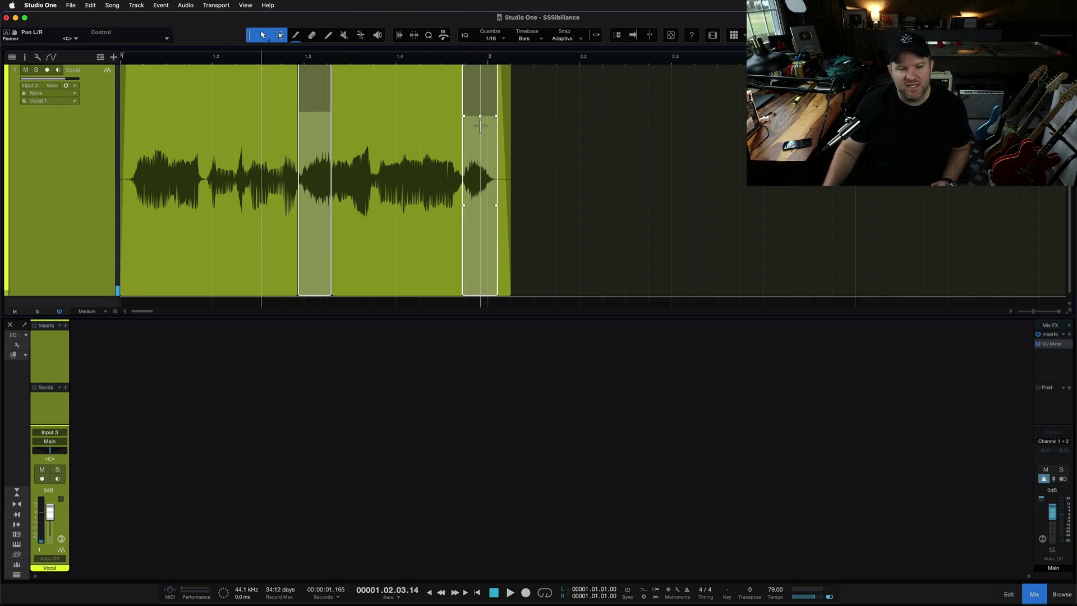
left_click_drag(480, 120, 481, 103)
left_click(217, 55)
key("space")
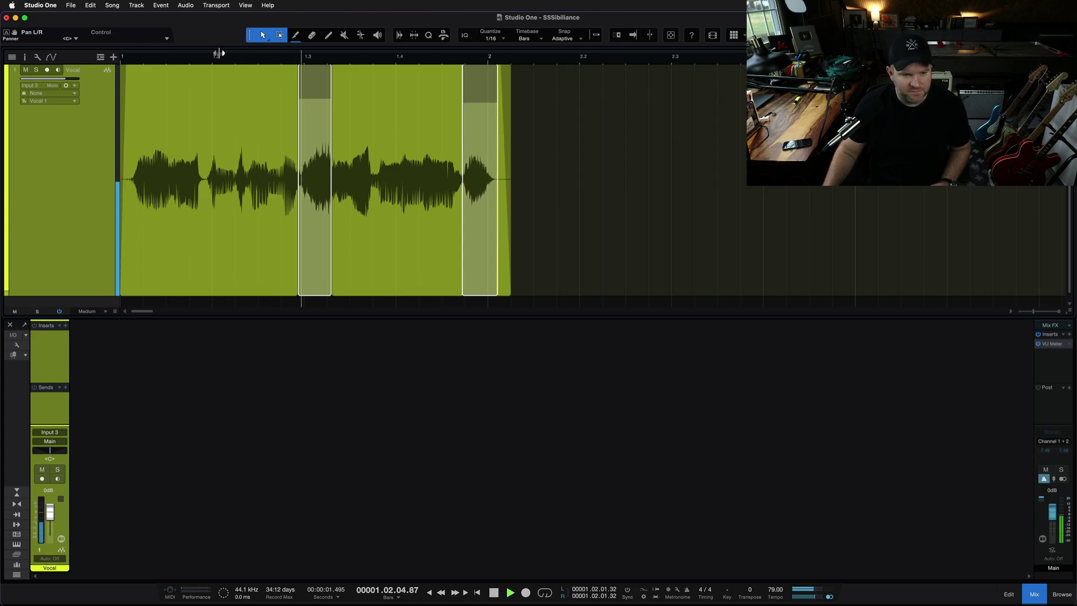
key("space")
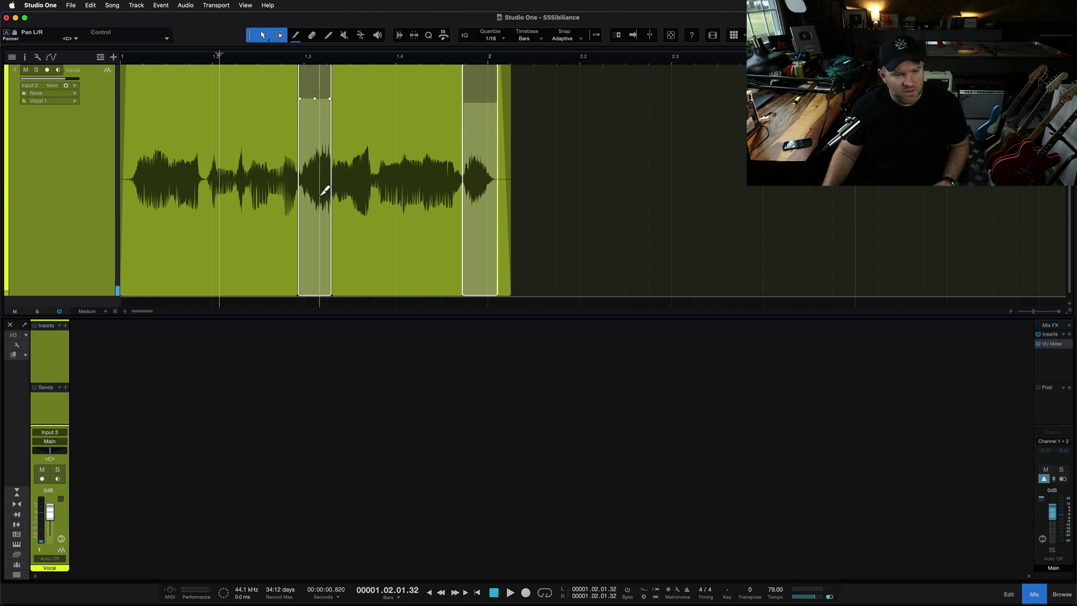
key("super+z")
- Undo the remaining volume changes and splits, then select the single vocal event
key("super+z")
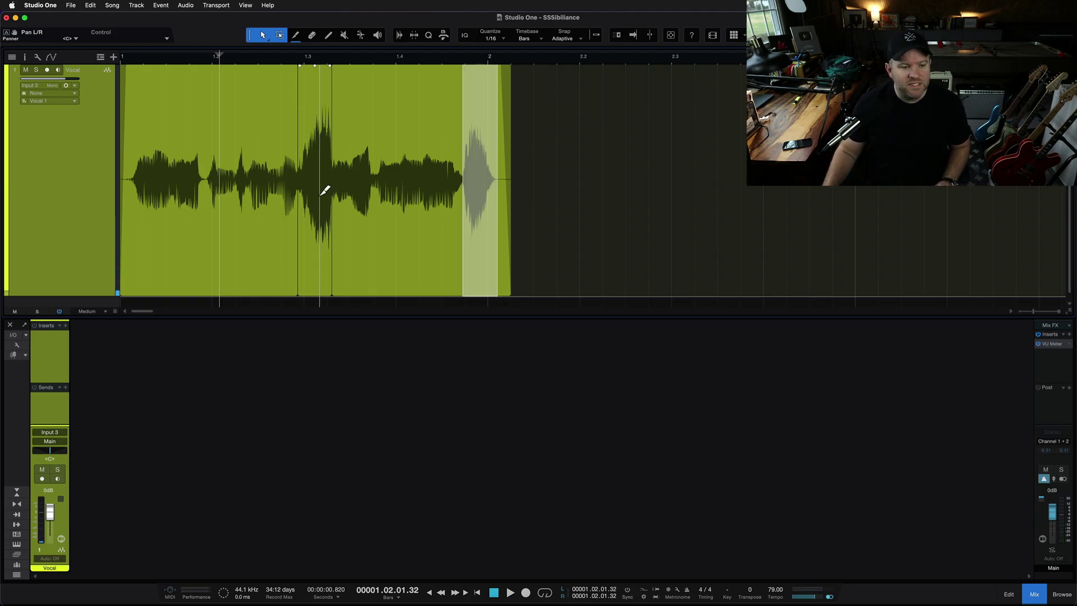
key("super+z")
key("super+z")
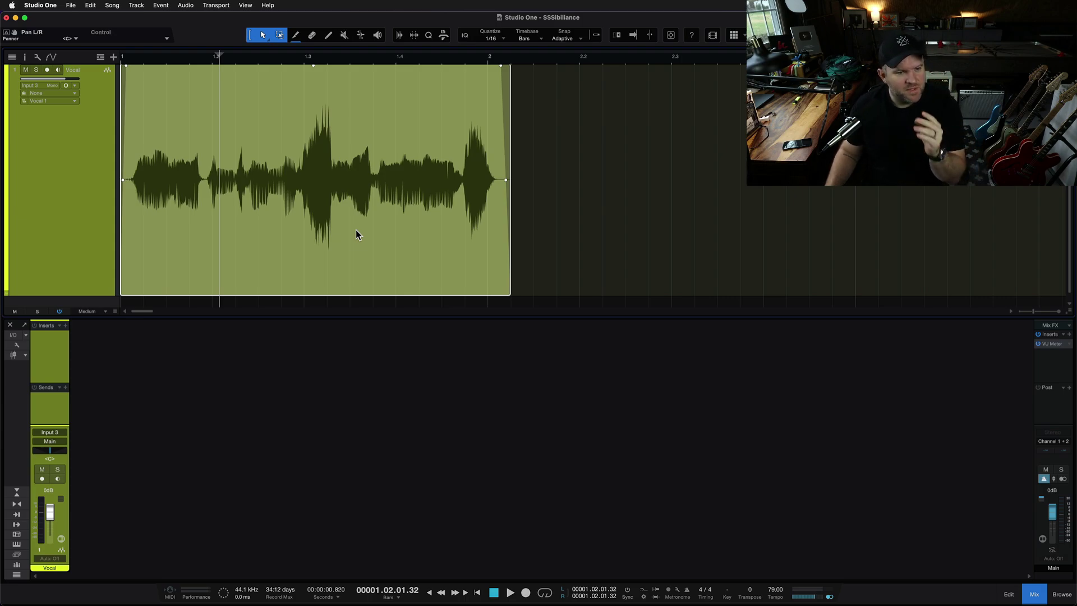
left_click(330, 209)
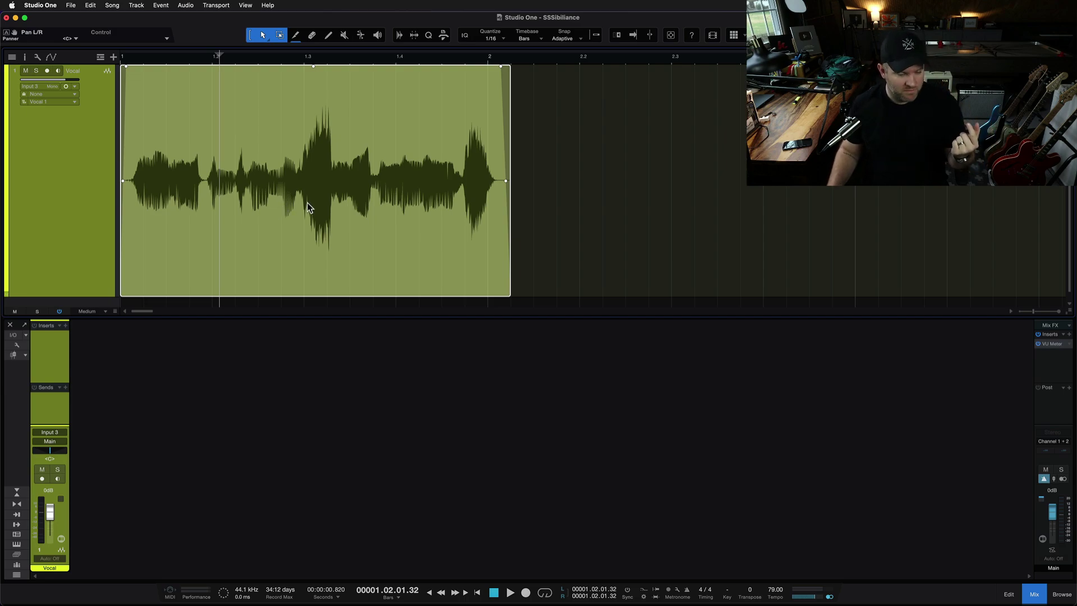
scroll(308, 207, "up", 5)
scroll(307, 208, "down", 3)
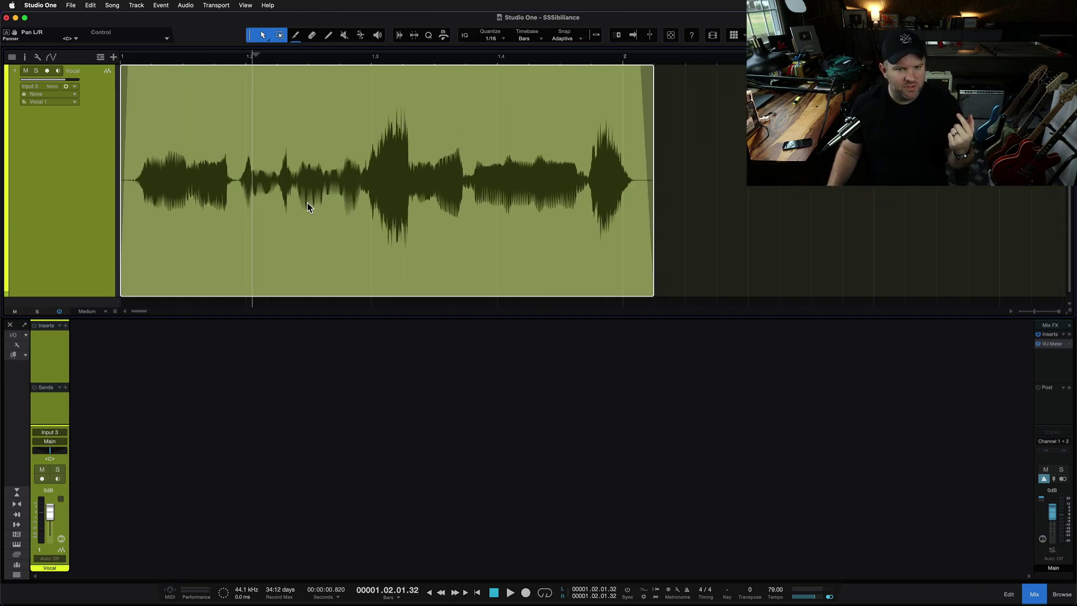
scroll(307, 207, "down", 1)
scroll(308, 208, "up", 3)
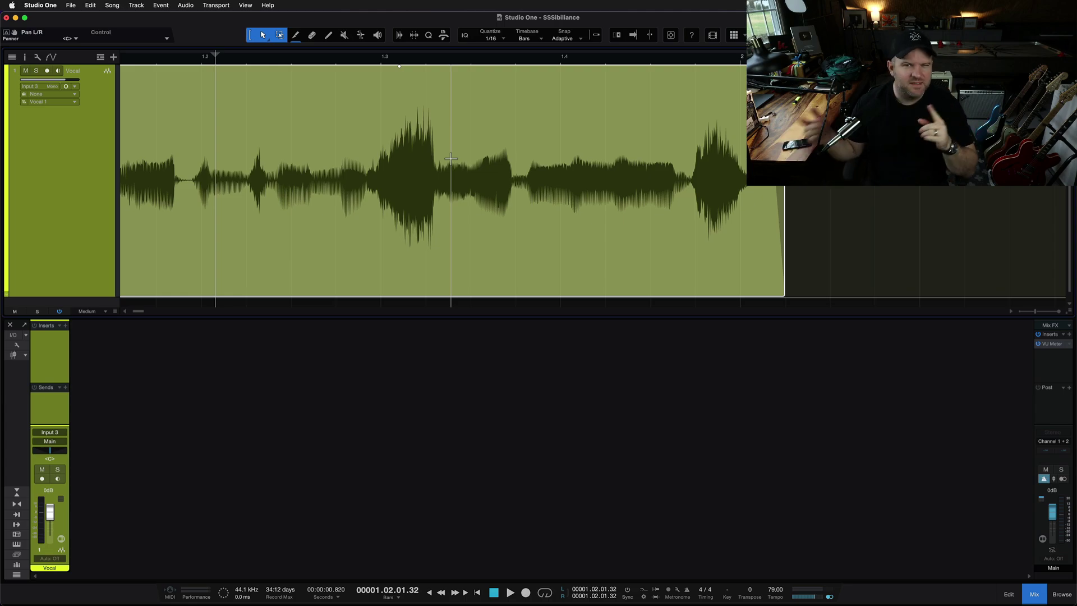
- Enable the event's gain envelope and dip the first sibilant burst to -8.1 dB
right_click(376, 210)
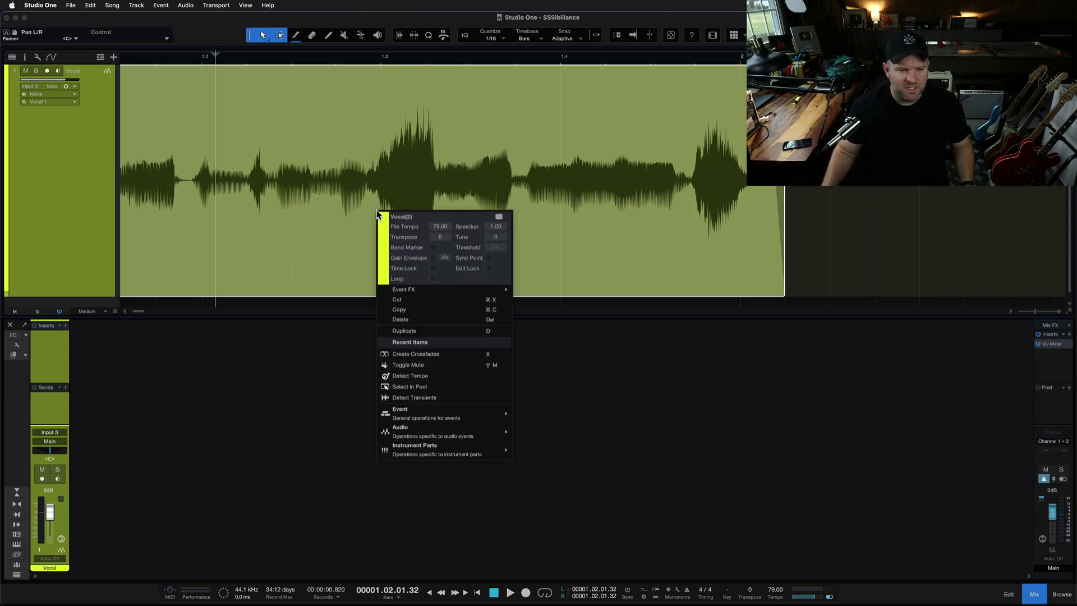
left_click(433, 258)
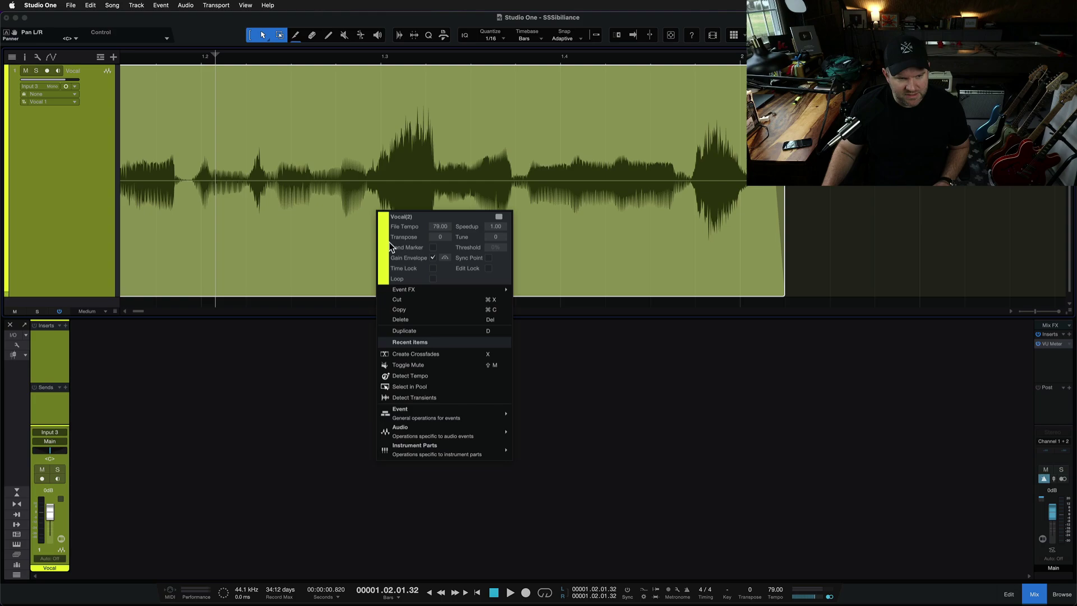
left_click(178, 156)
scroll(234, 69, "up", 3)
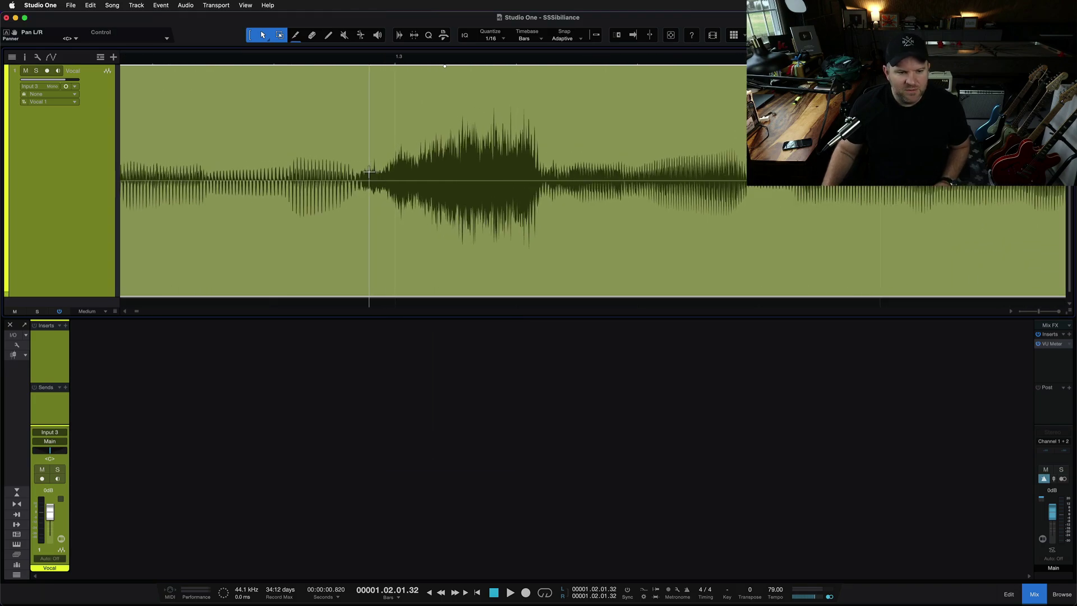
left_click(364, 181)
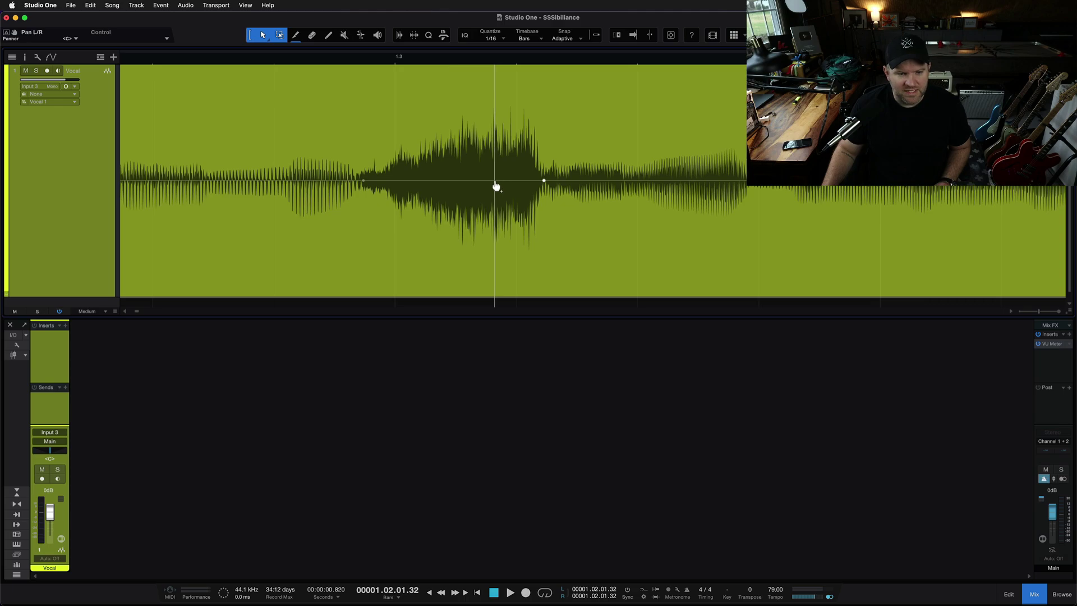
left_click_drag(459, 109, 459, 129)
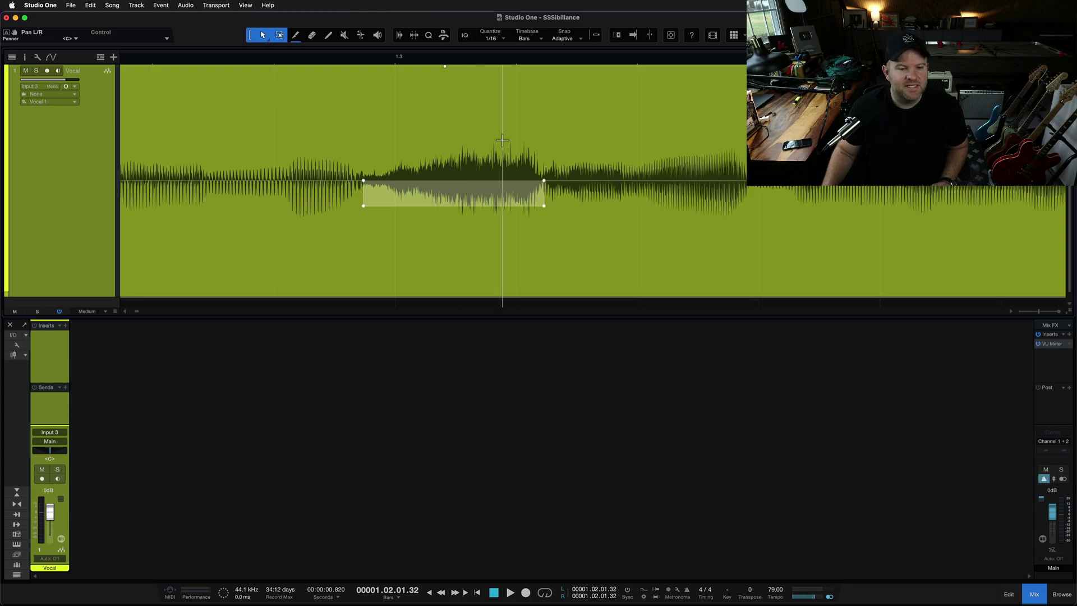
- Deselect the event, zoom in on the later sibilant, and select the event again
left_click(340, 229)
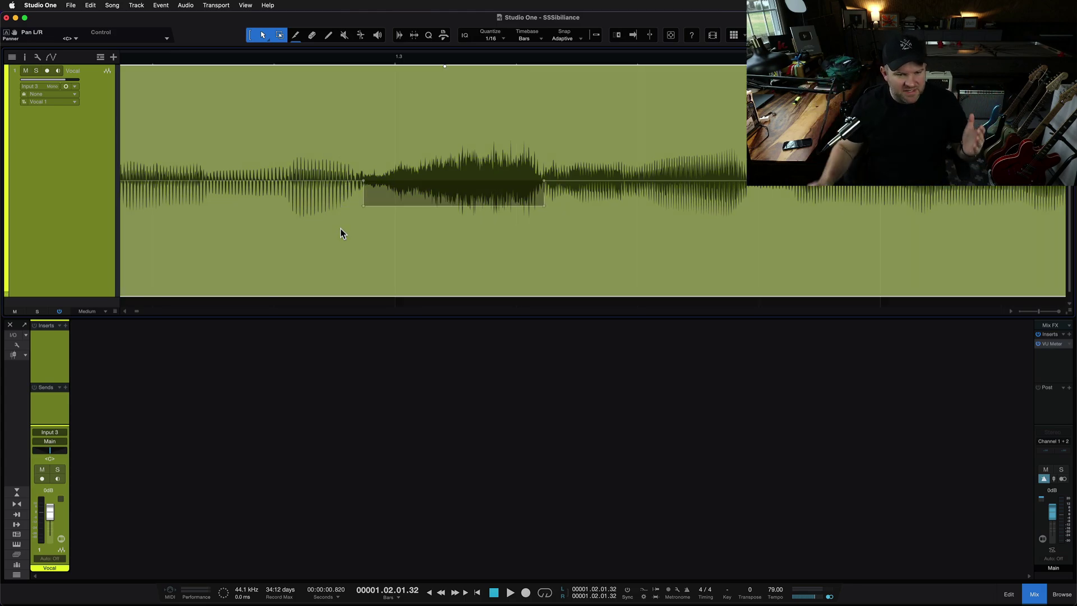
key("z")
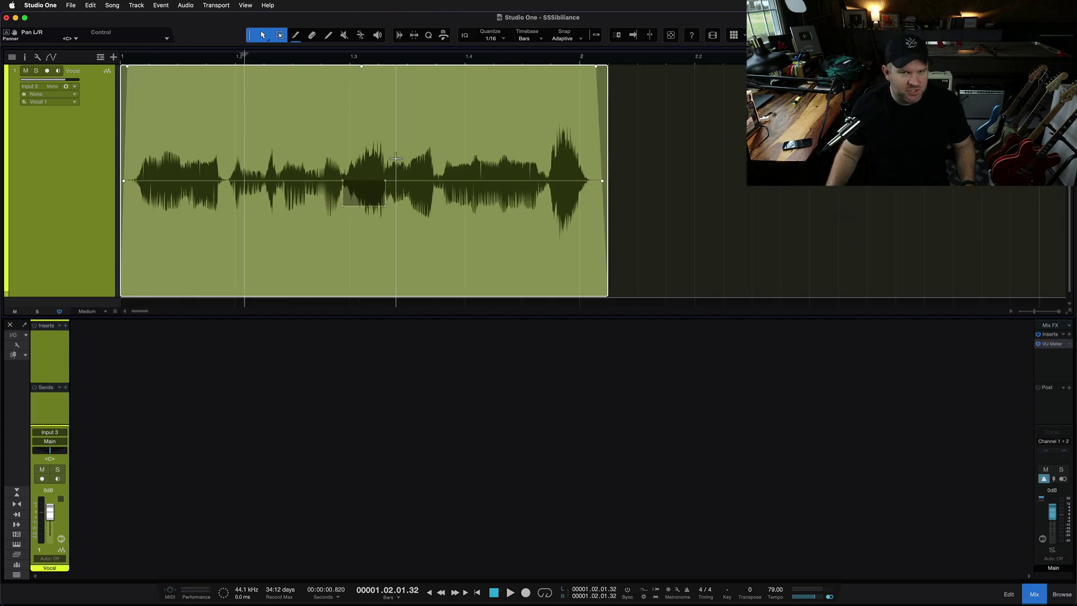
key("e")
key("e")
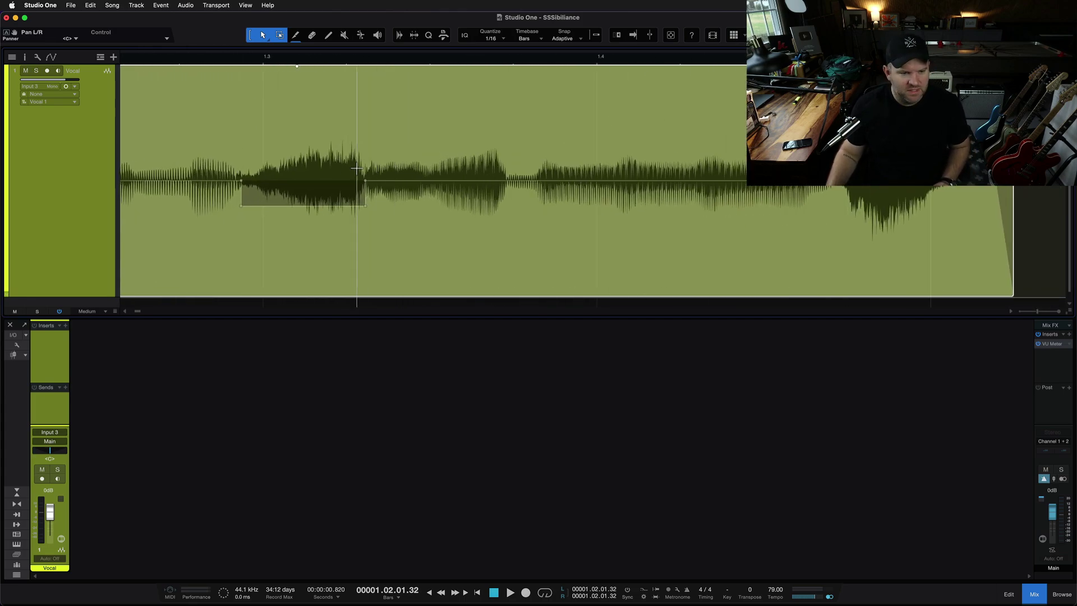
key("e")
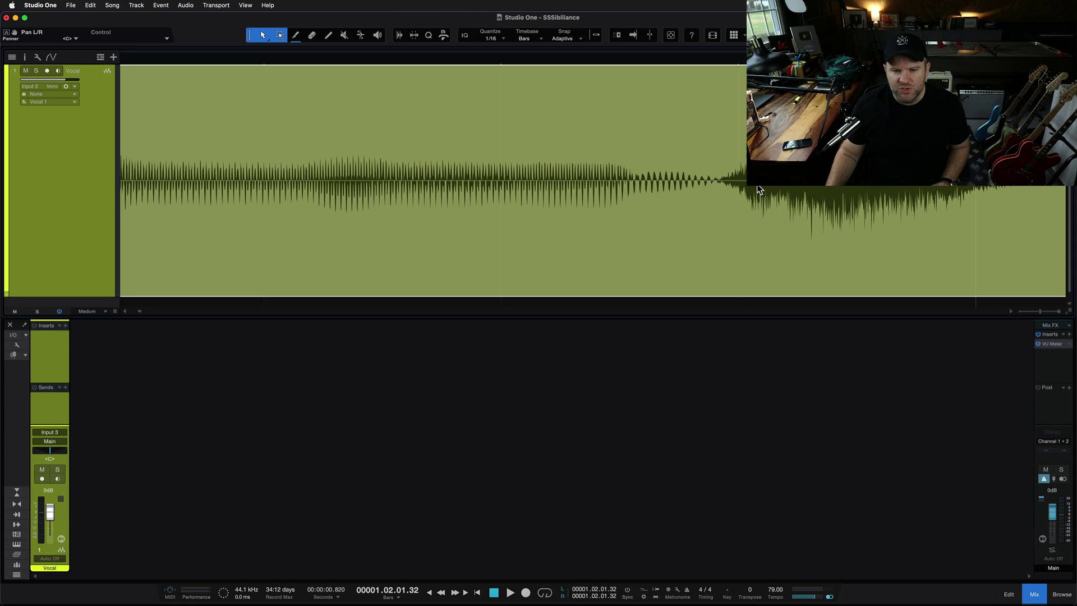
left_click(721, 183)
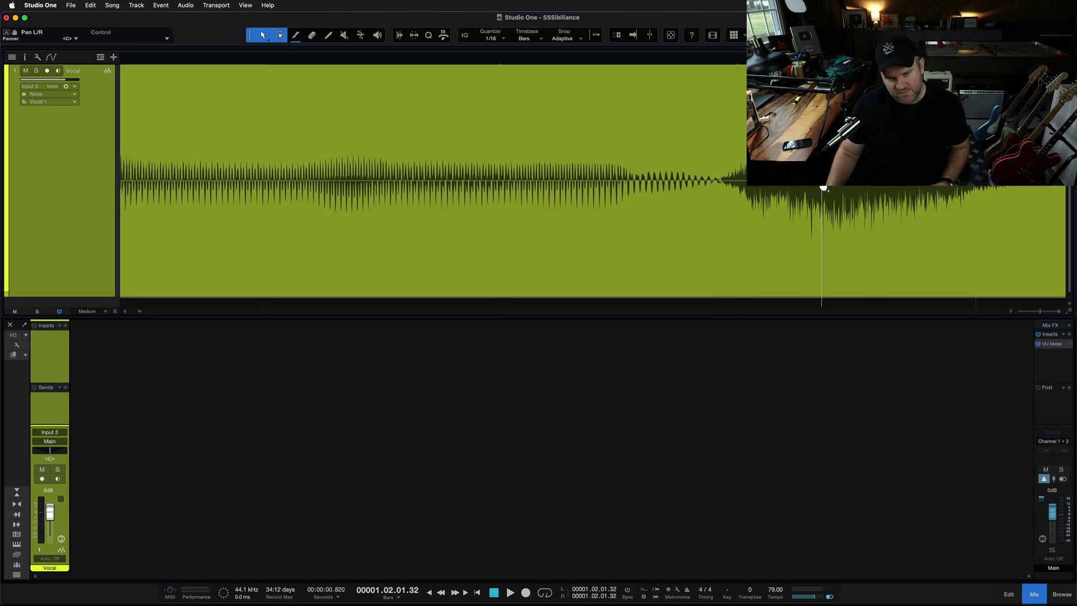
- Pull a gain-envelope dip under the later sibilant, redoing it at about -4.9 dB
left_click_drag(827, 187, 829, 218)
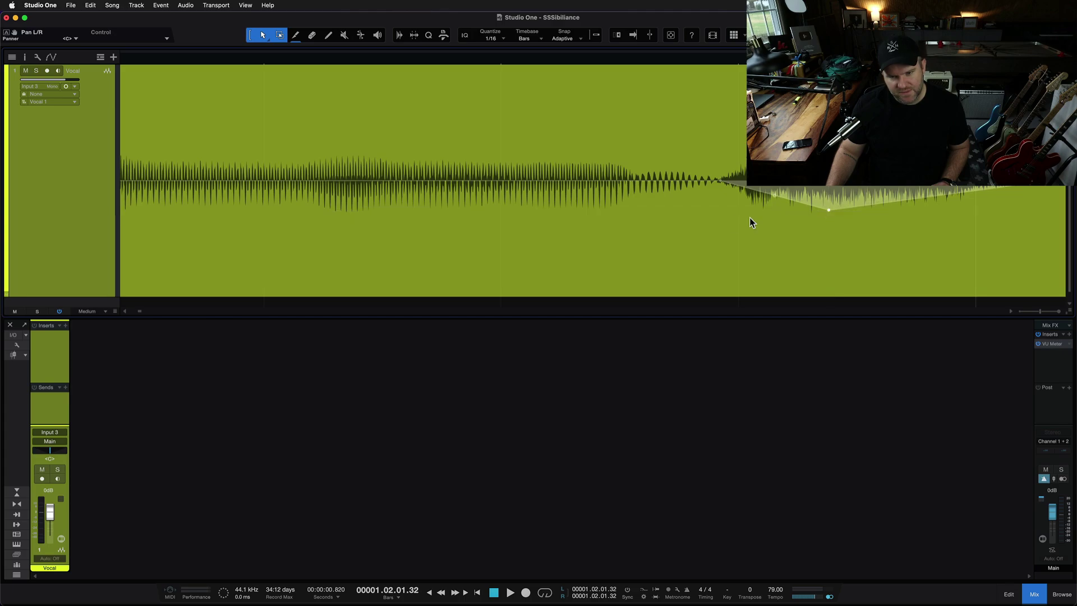
double_click(829, 210)
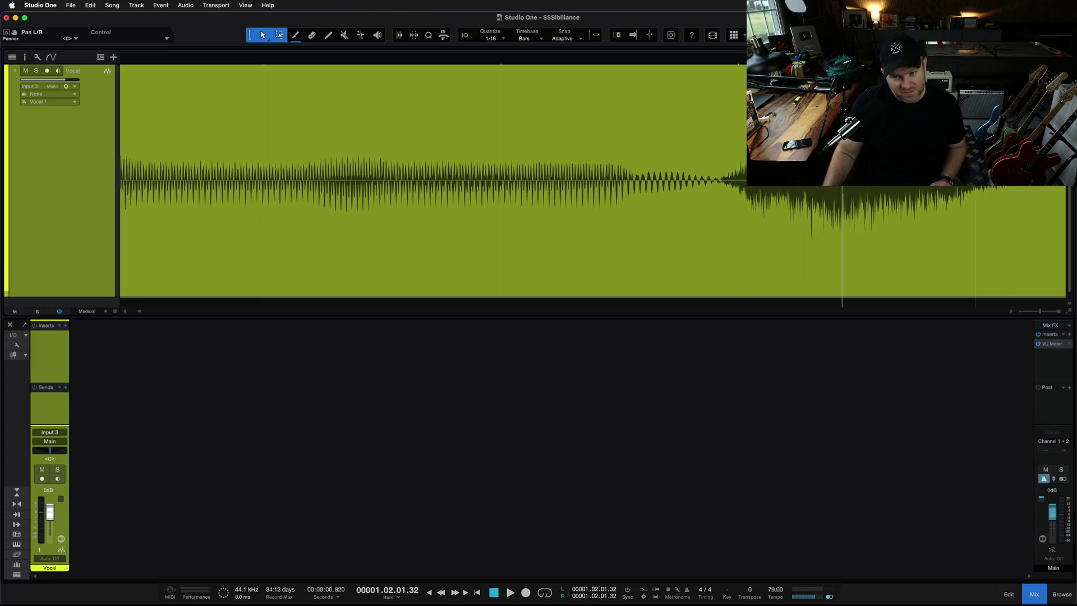
left_click_drag(834, 189, 834, 212)
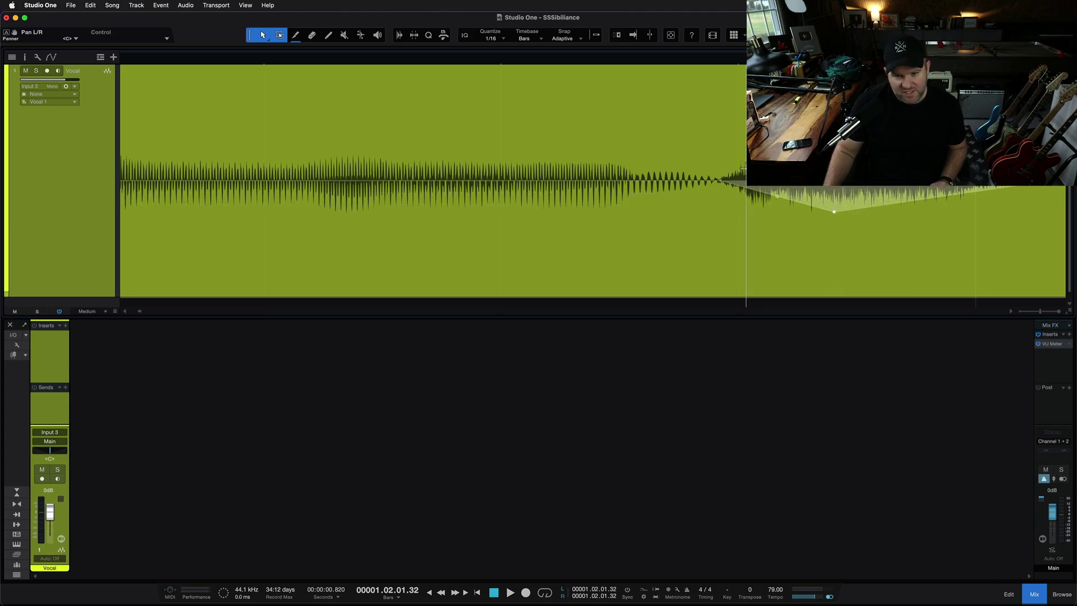
scroll(840, 203, "down", 5)
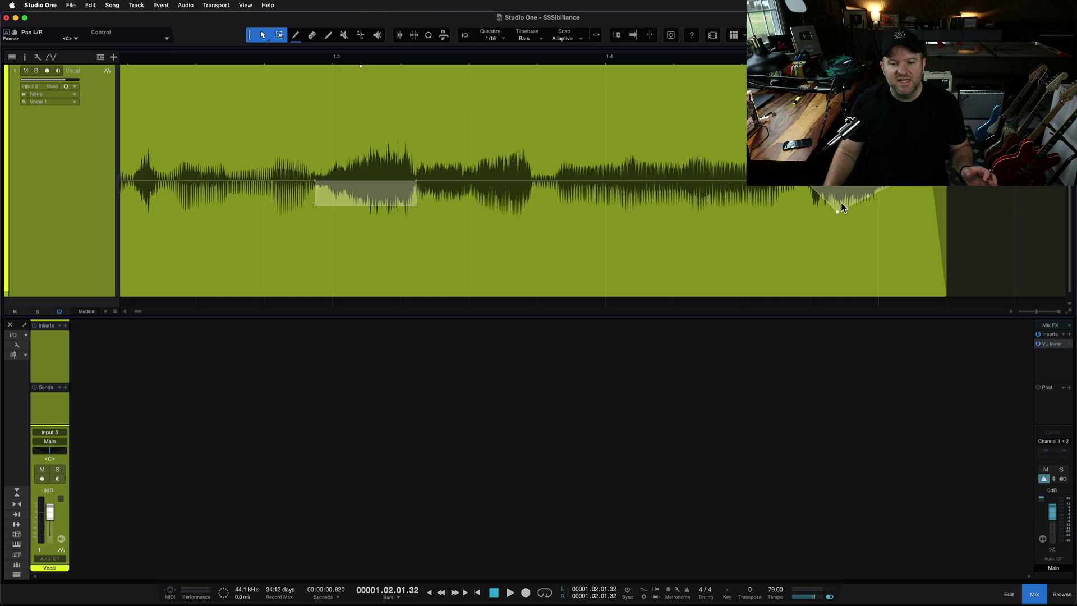
- Play from before the edited sibilants to hear the volume dips
left_click(391, 58)
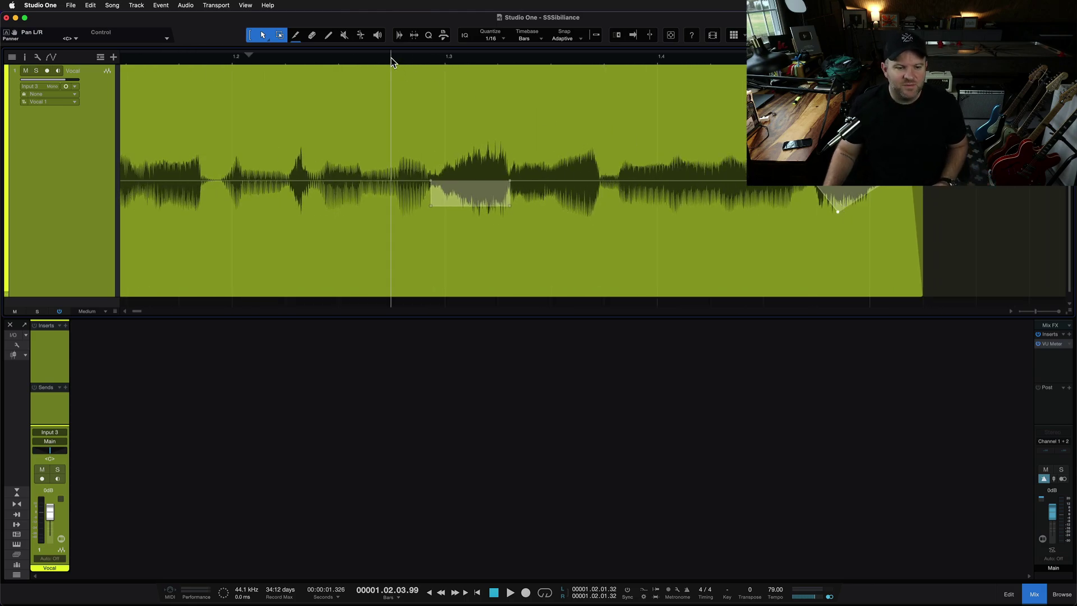
key("space")
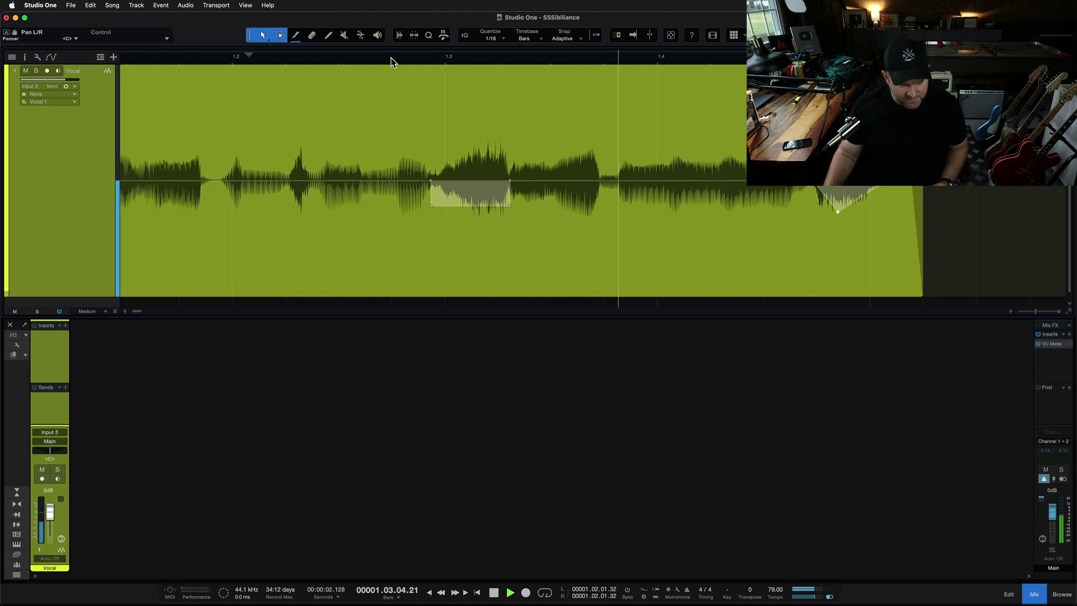
key("space")
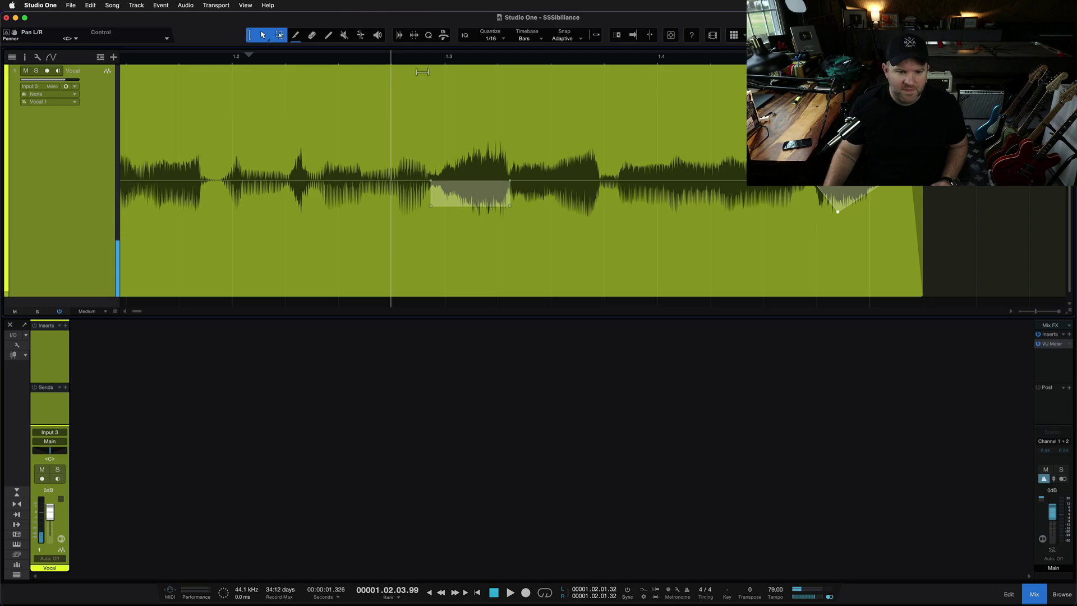
- Select the vocal event and undo its gain-envelope dips
left_click(474, 196)
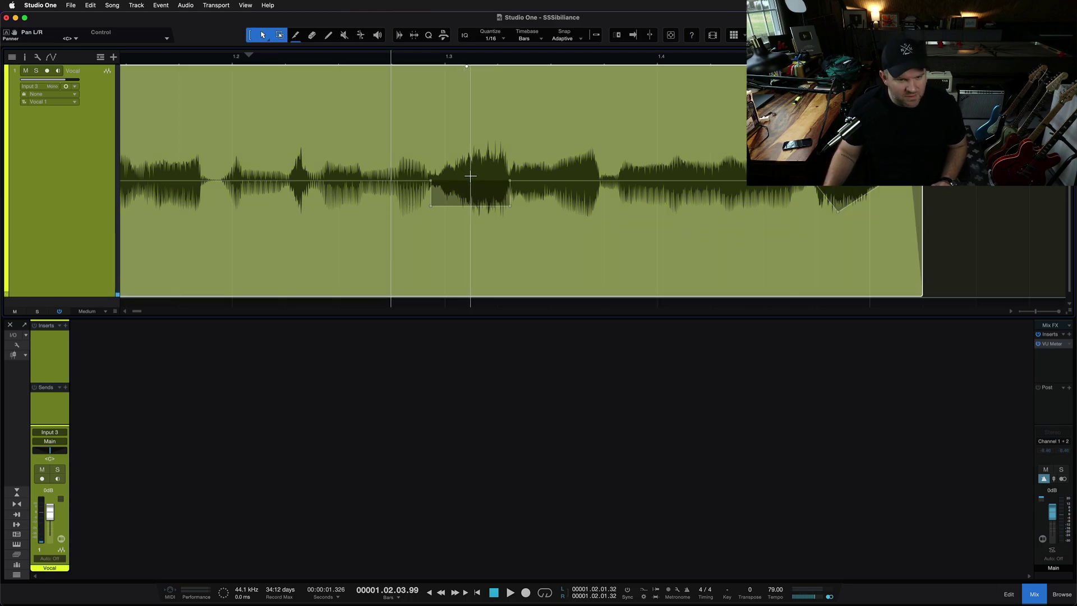
scroll(470, 176, "down", 5)
scroll(469, 176, "right", 10)
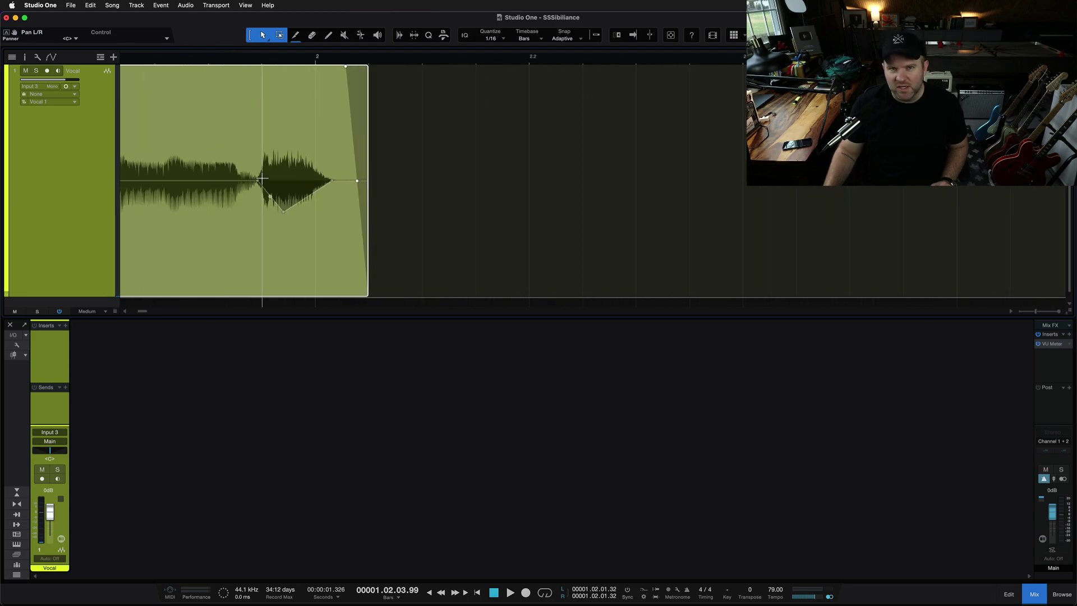
scroll(262, 179, "left", 8)
scroll(262, 178, "up", 3)
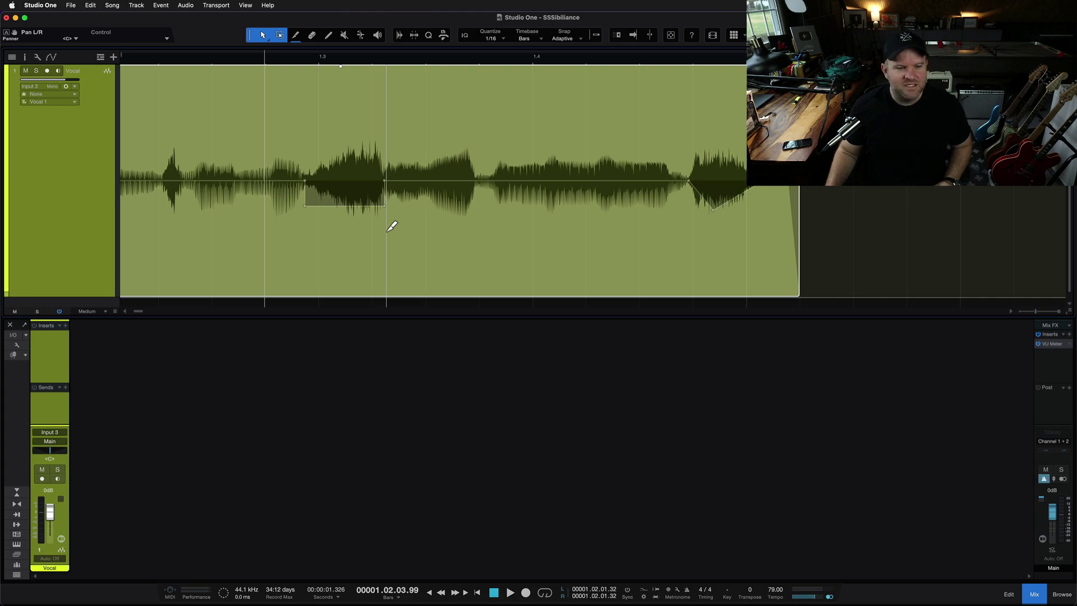
key("super+z")
key("super+z")
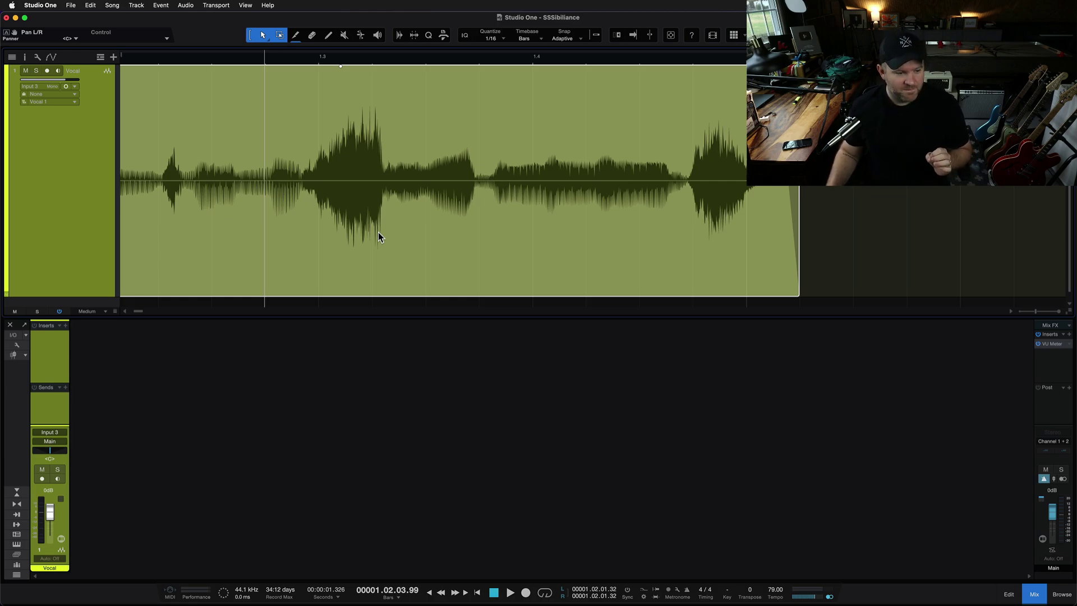
- Insert Pro EQ on the Vocal track and boost its high band
key("F5")
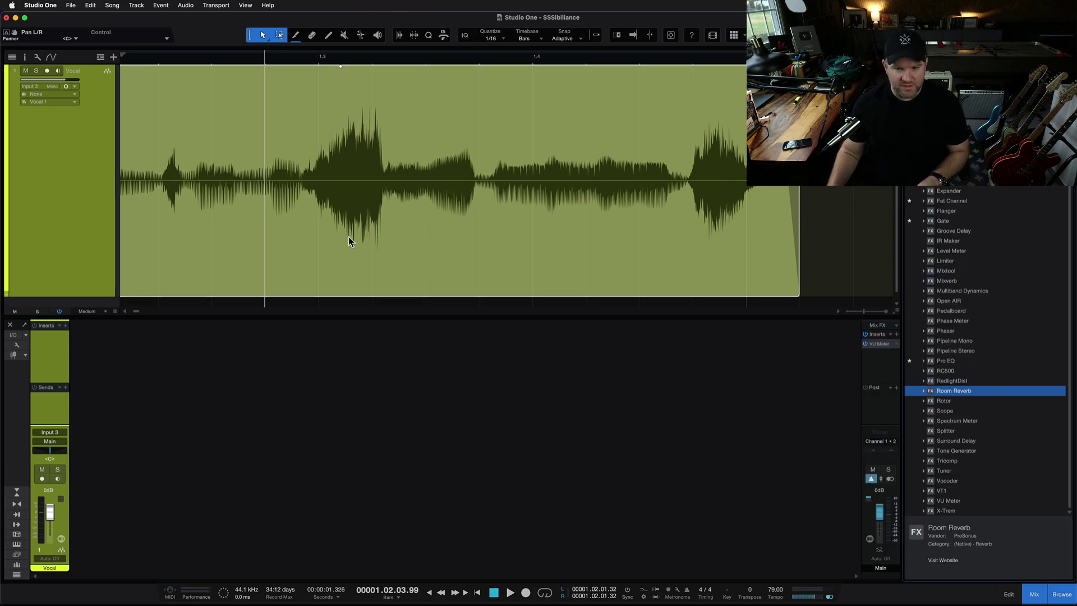
left_click_drag(952, 364, 405, 135)
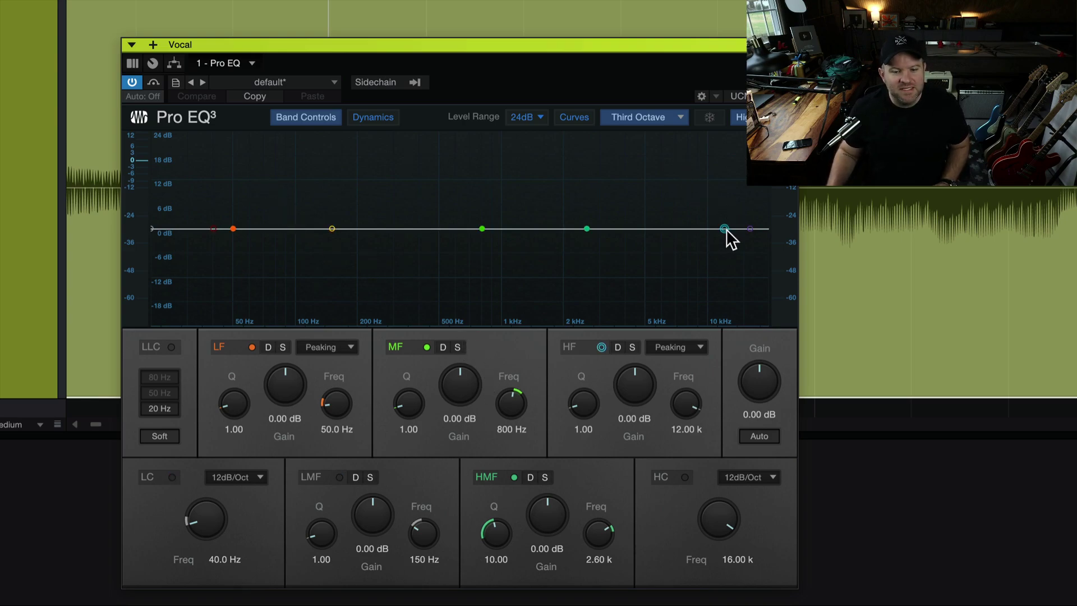
left_click_drag(726, 229, 710, 206)
scroll(686, 180, "down", 5)
scroll(686, 180, "up", 5)
scroll(687, 180, "down", 5)
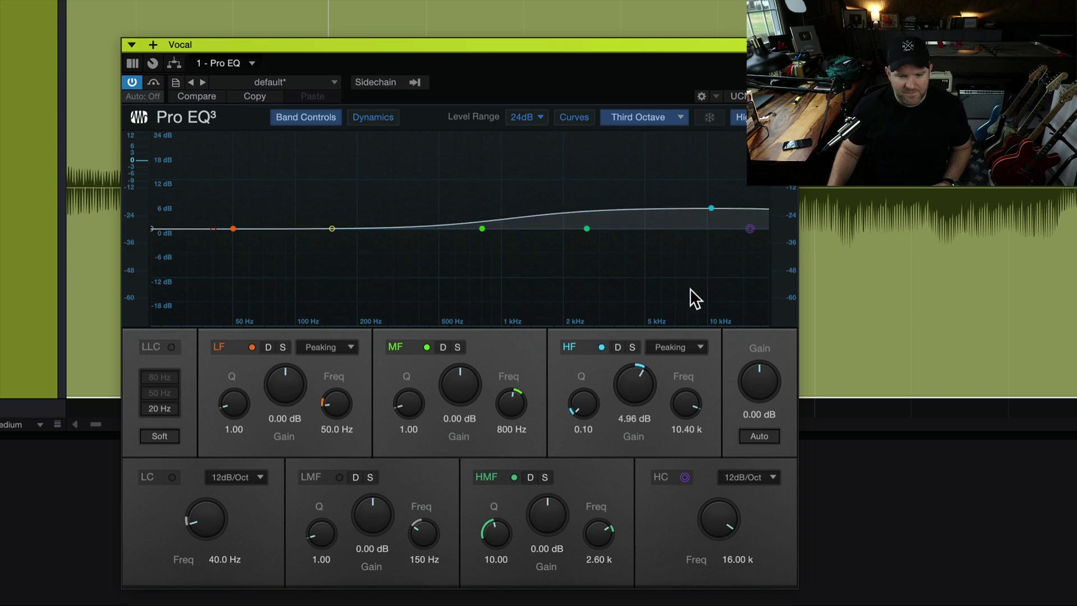
- Make the HF band a 12 dB shelf, tune its frequency and boost, and play the vocal
left_click(697, 346)
left_click(699, 394)
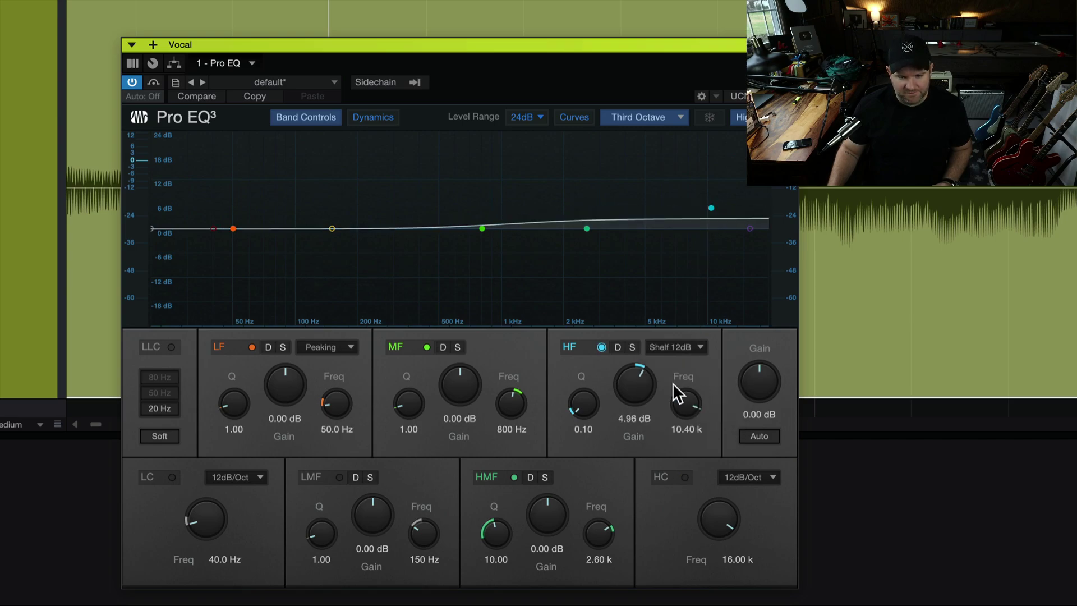
left_click_drag(645, 371, 655, 350)
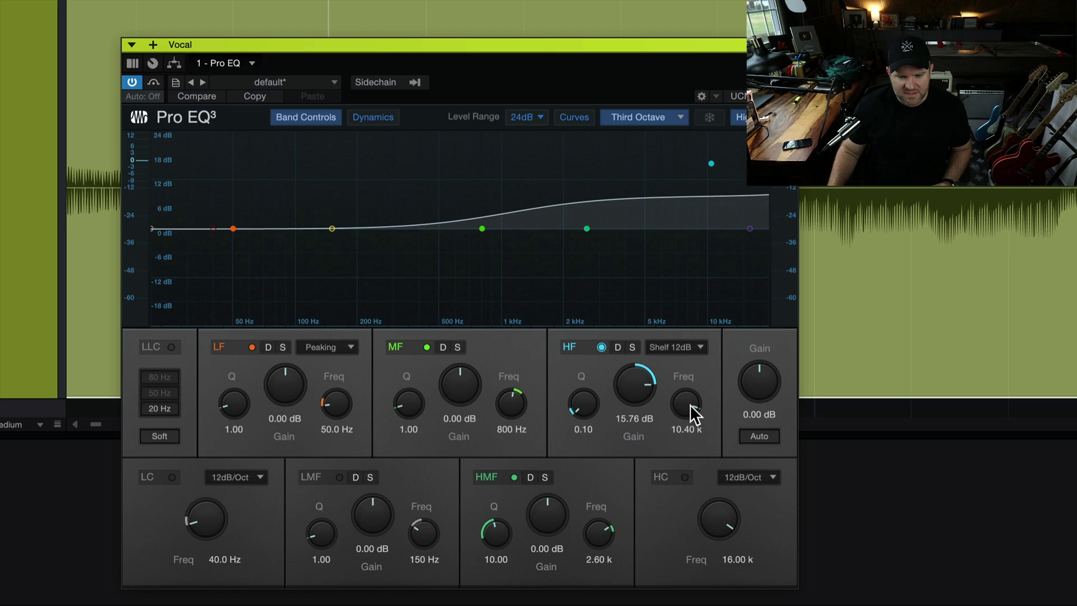
left_click_drag(690, 405, 676, 493)
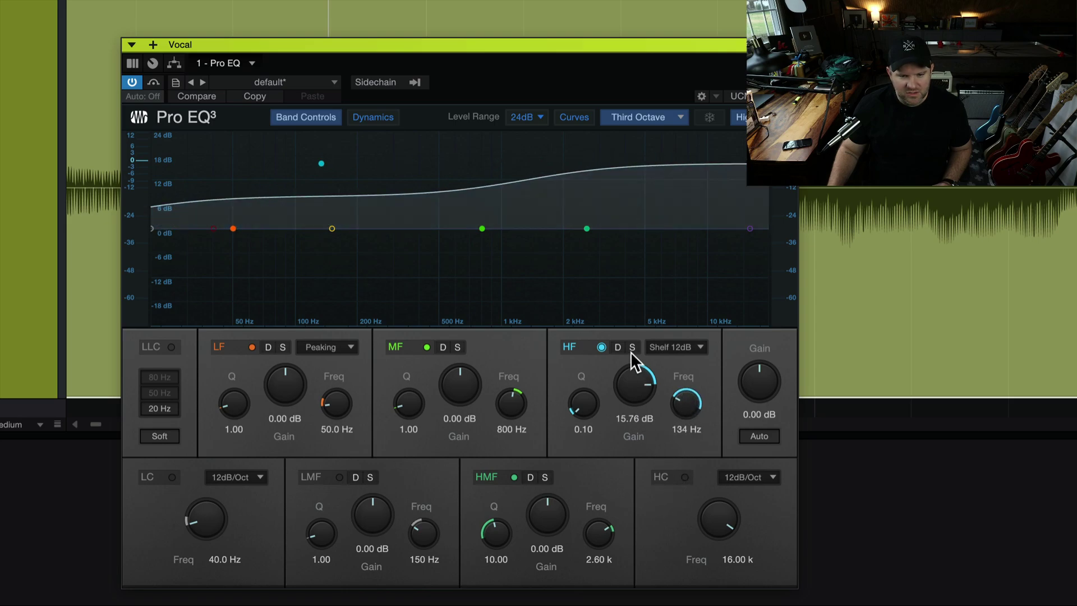
left_click_drag(636, 376, 584, 399)
left_click_drag(689, 399, 687, 316)
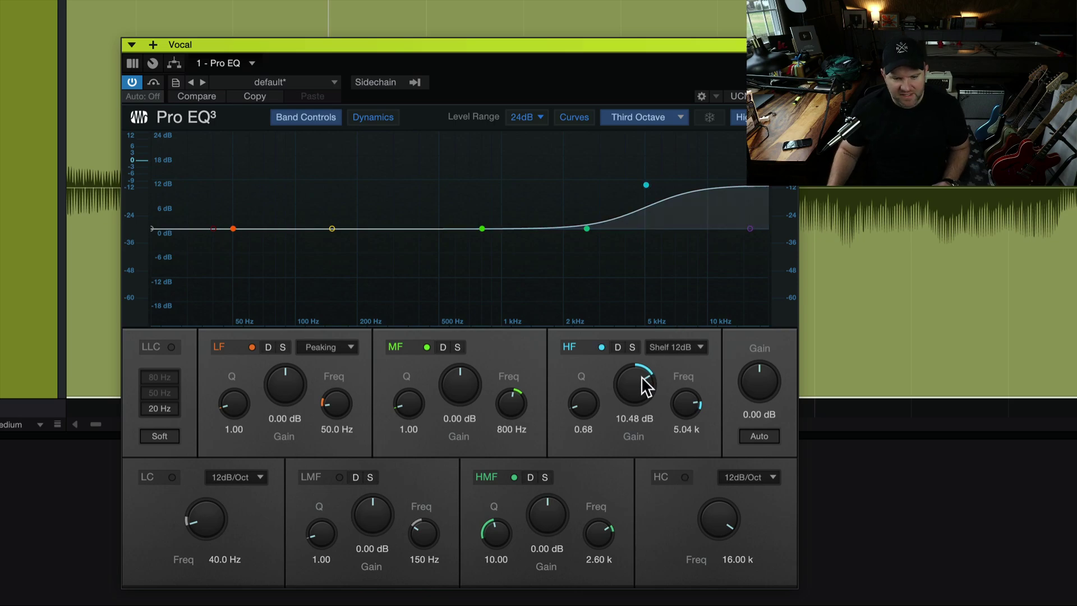
left_click_drag(635, 381, 638, 360)
key("space")
key("space")
- Enable HF band dynamics, reset its gain to 0 dB, and set range to -22.08
left_click(617, 346)
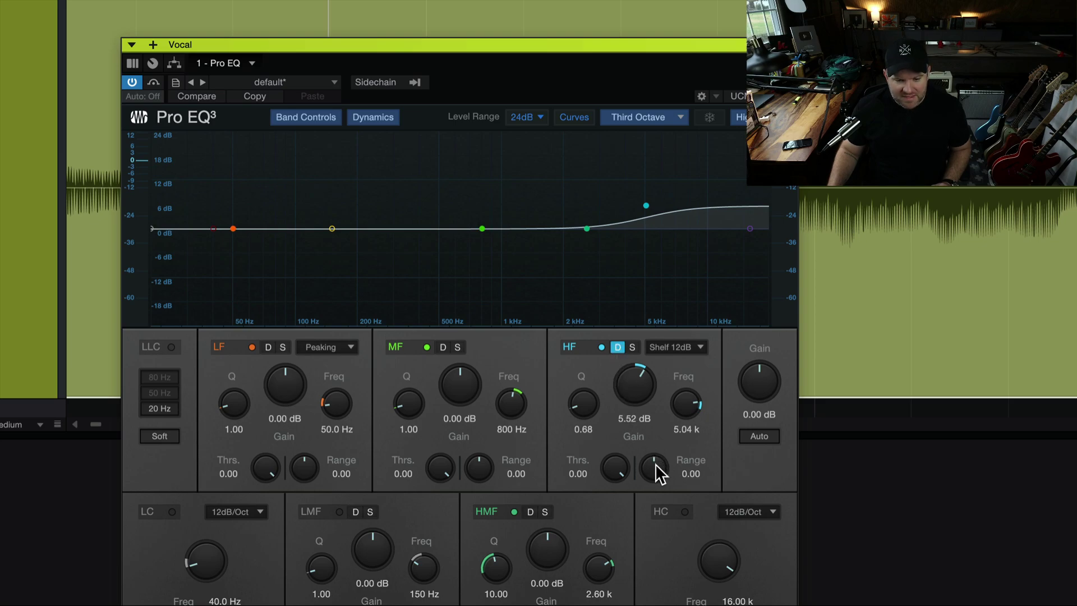
left_click_drag(655, 463, 620, 494)
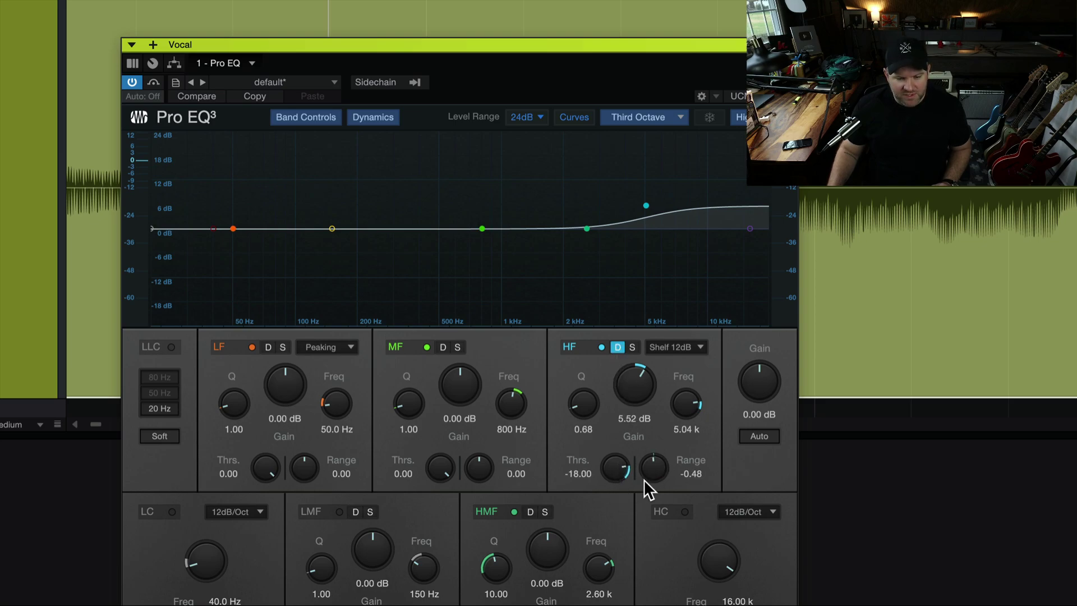
left_click_drag(653, 479, 650, 491)
double_click(637, 405)
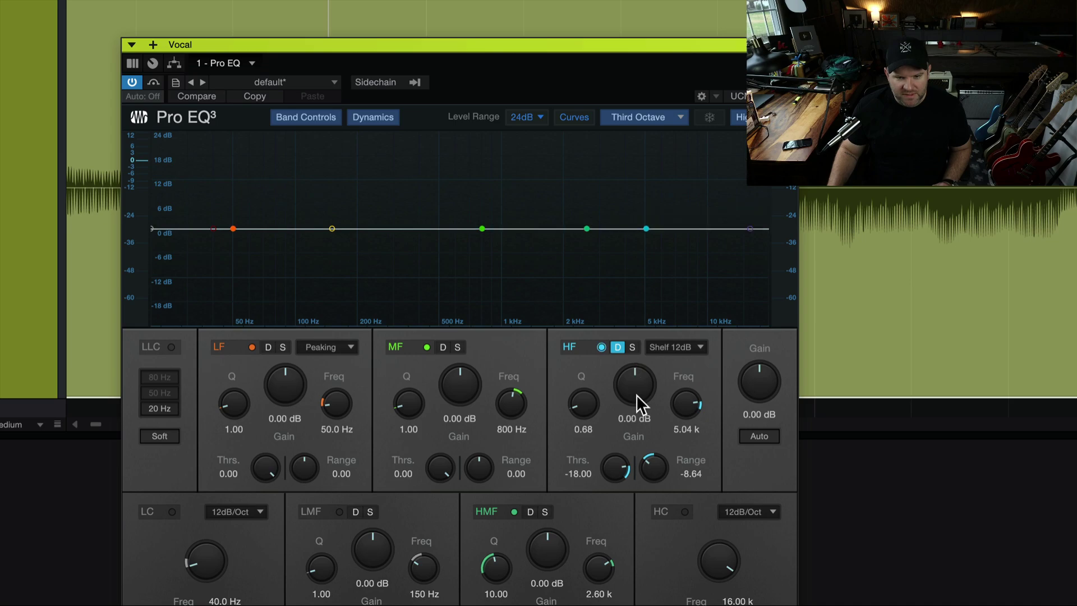
left_click_drag(621, 469, 618, 521)
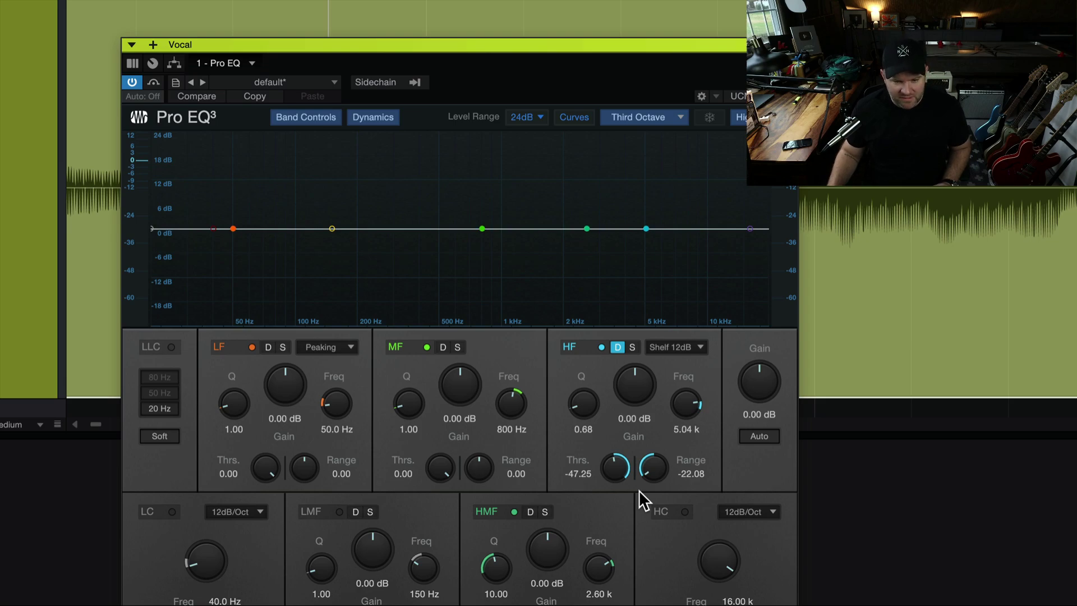
- Play the vocal while adjusting the HF threshold, toggling the band's dynamics off and on
key("space")
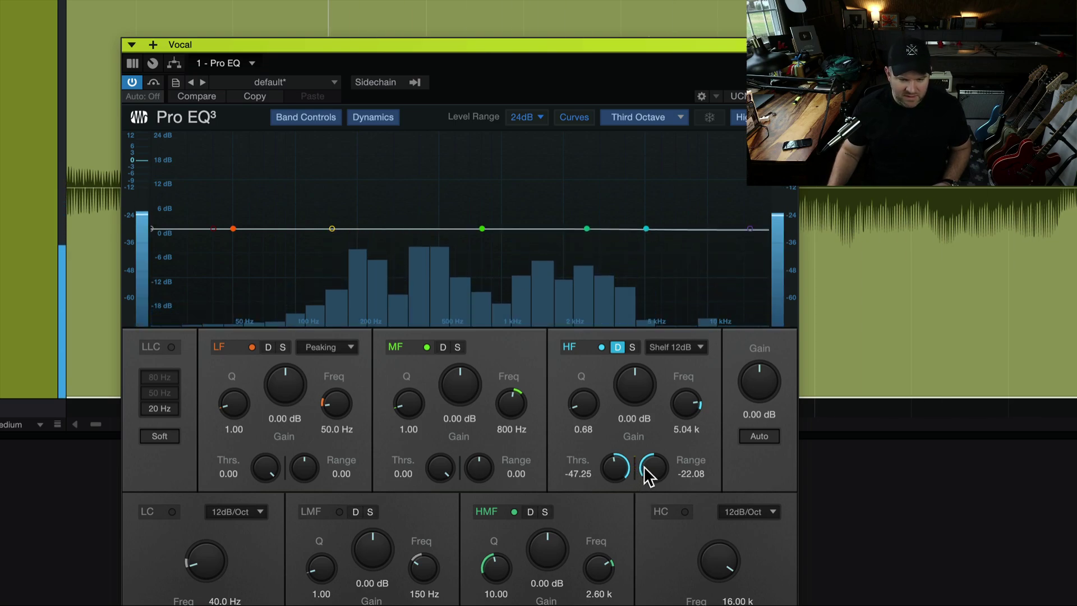
left_click_drag(616, 469, 617, 418)
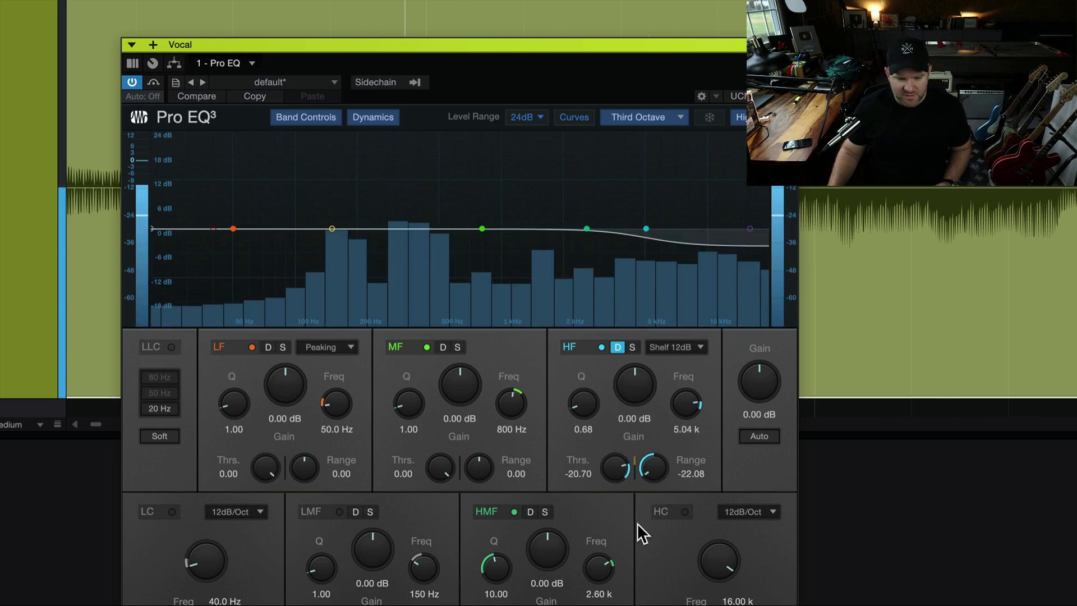
scroll(617, 472, "up", 3)
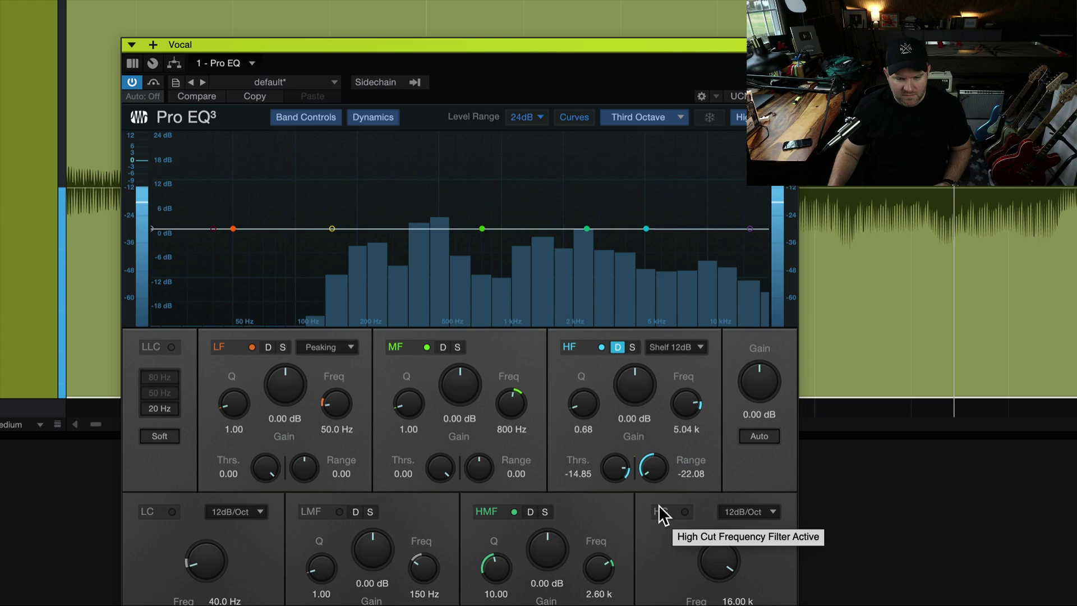
left_click(616, 346)
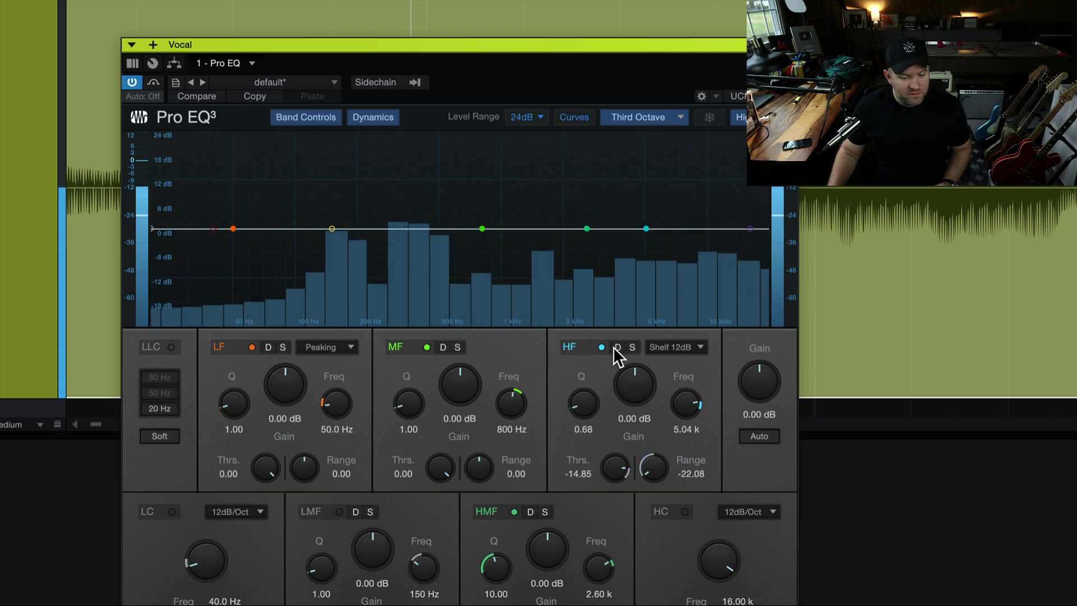
left_click(616, 347)
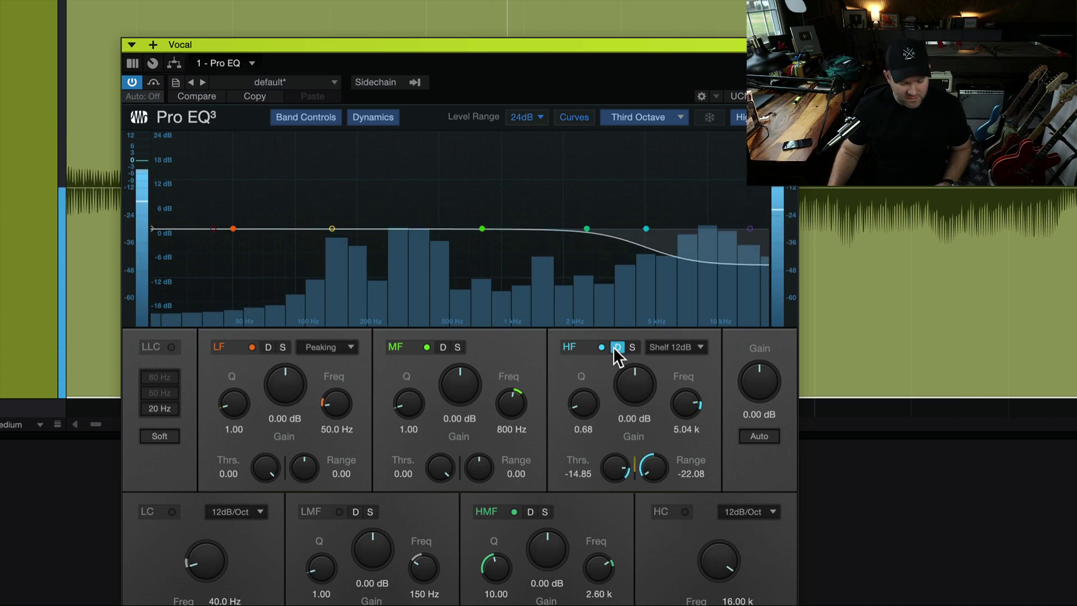
key("space")
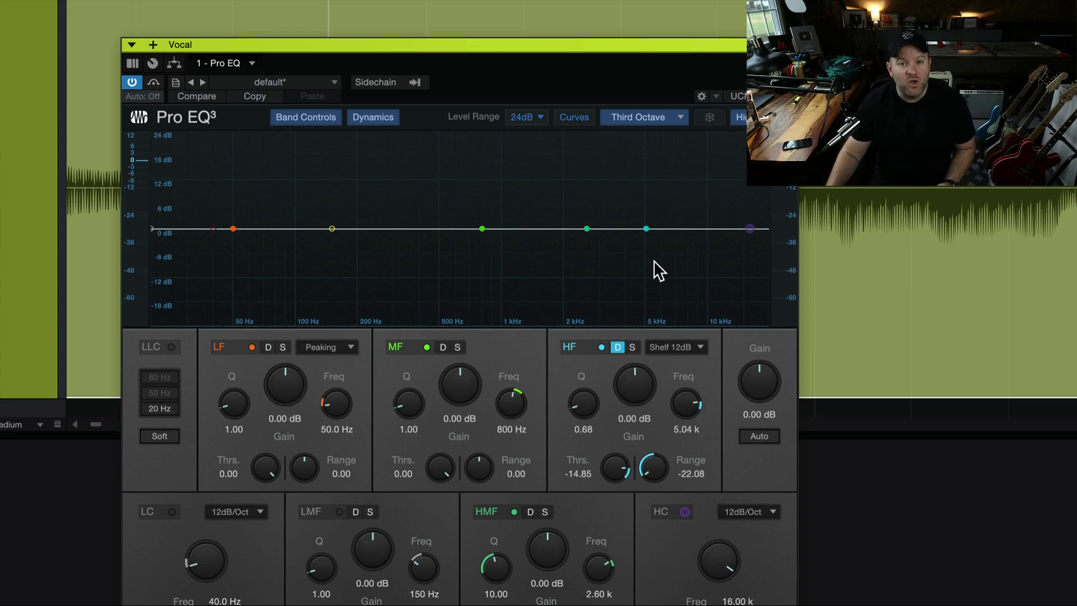
- Raise the HF shelf gain slightly and audition the vocal from its start
left_click_drag(631, 379, 634, 354)
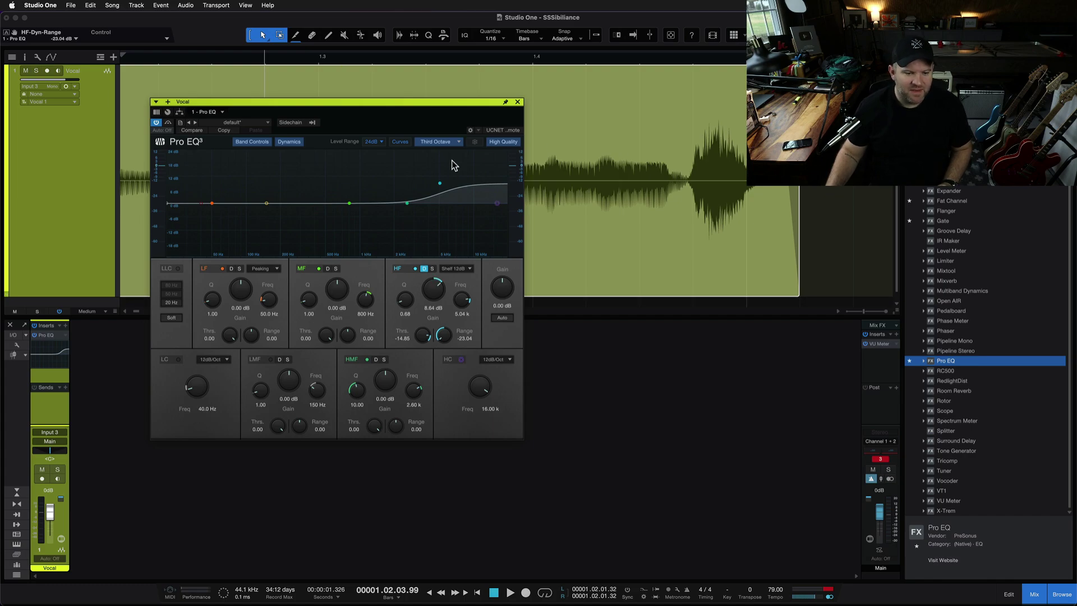
key("w")
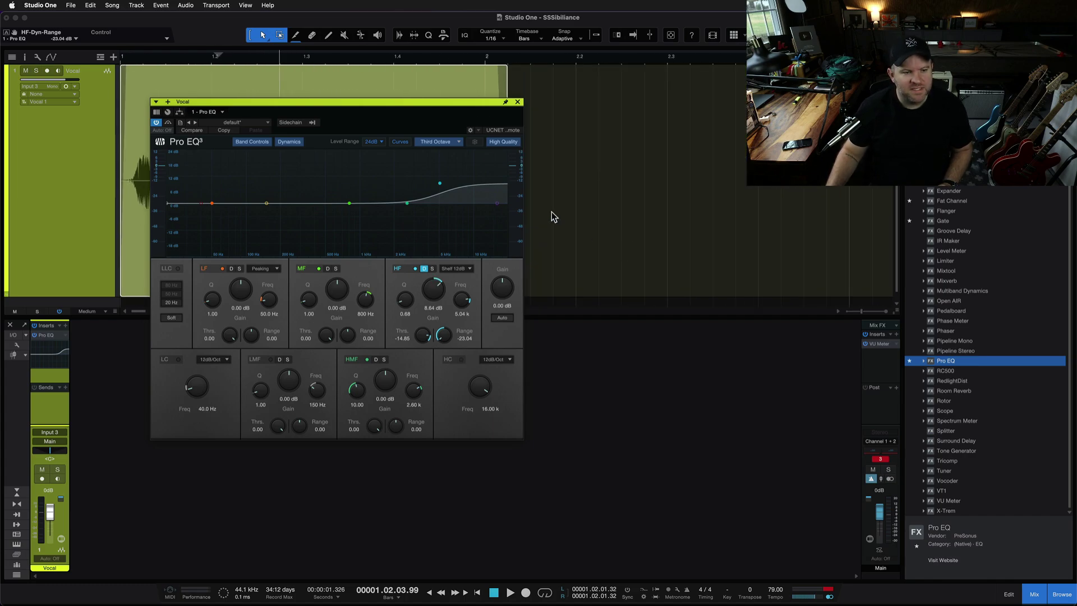
left_click(142, 55)
left_click(135, 56)
key("space")
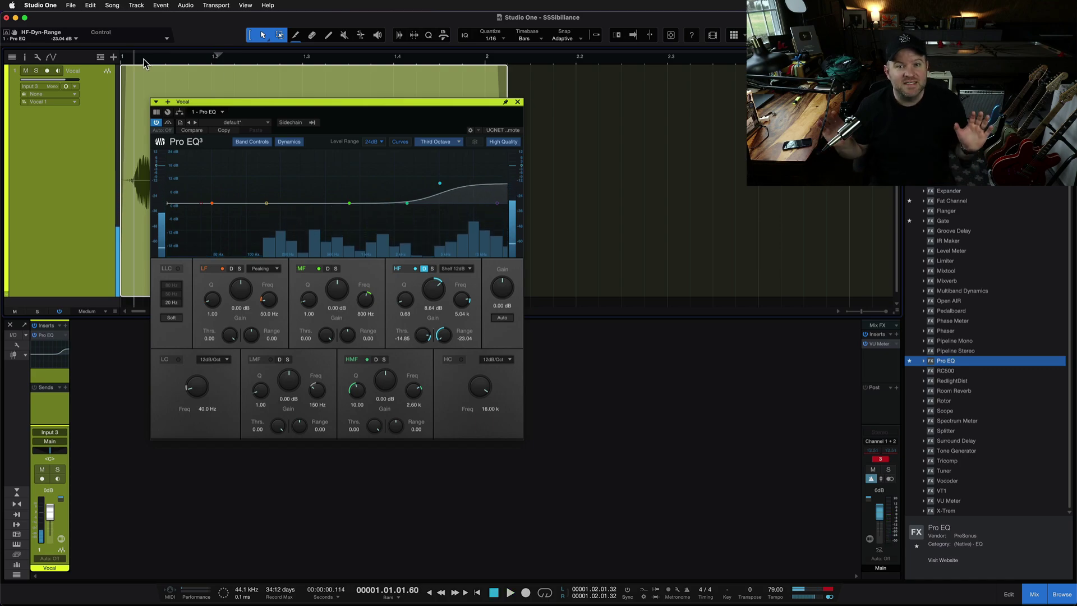
key("space")
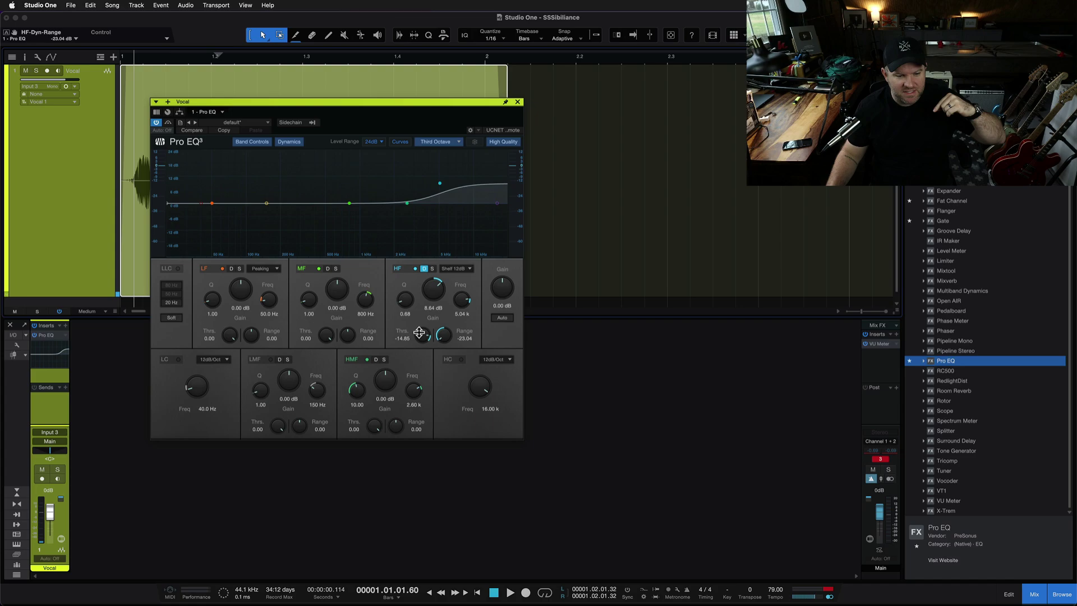
- Lower the HF dynamics threshold to about -20.70 dB and audition the shelf reacting
left_click_drag(419, 333, 418, 338)
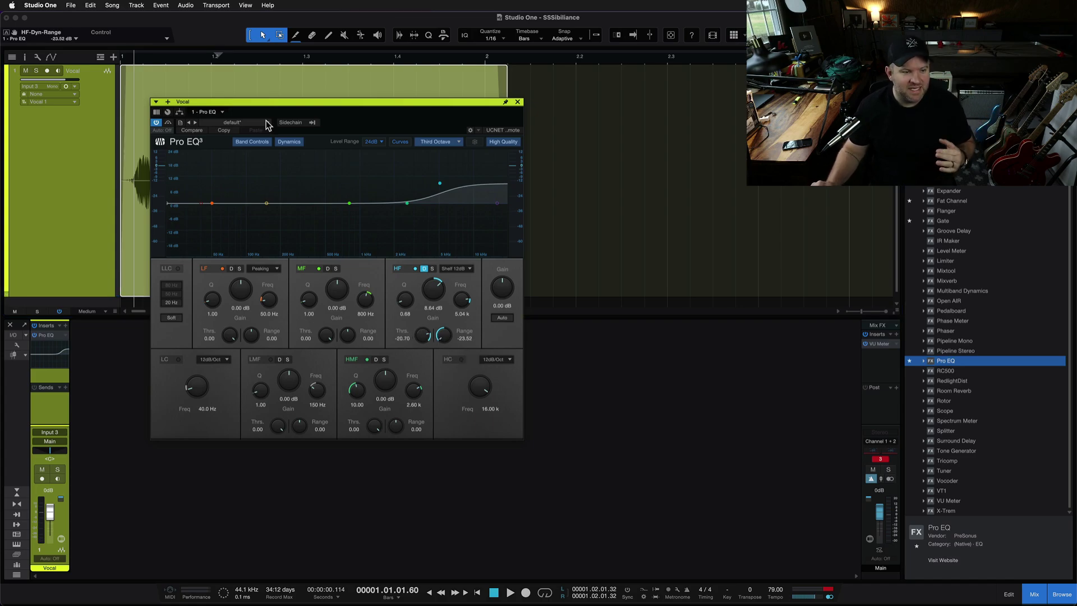
key("space")
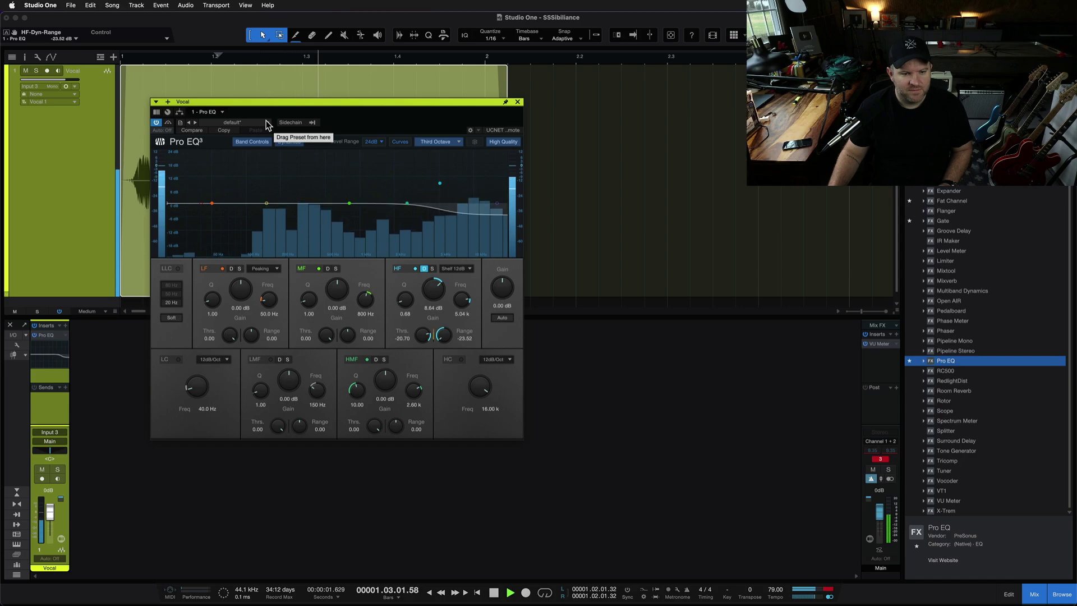
key("space")
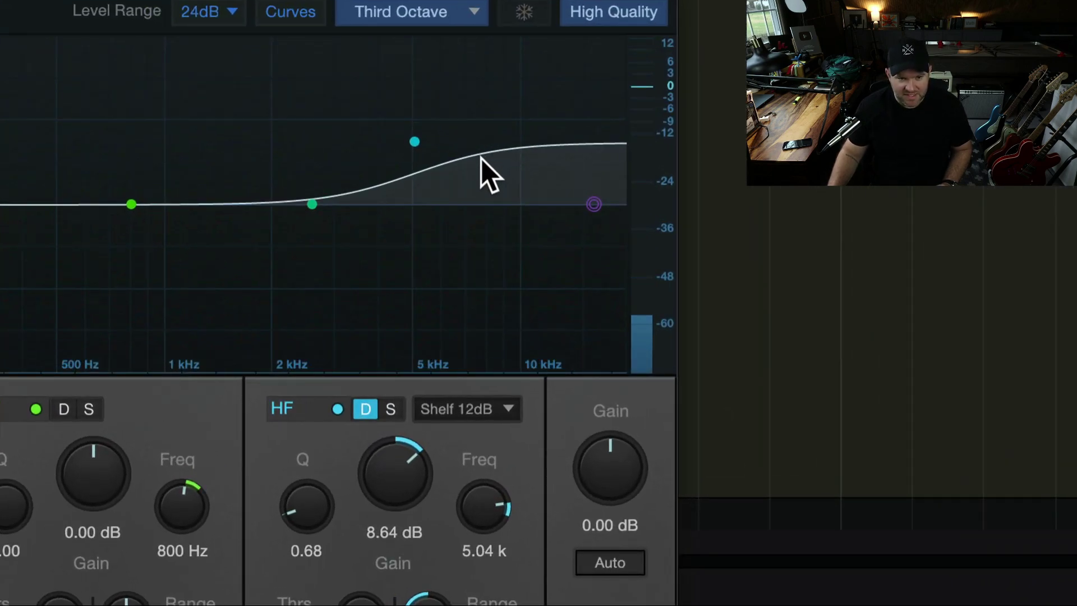
key("space")
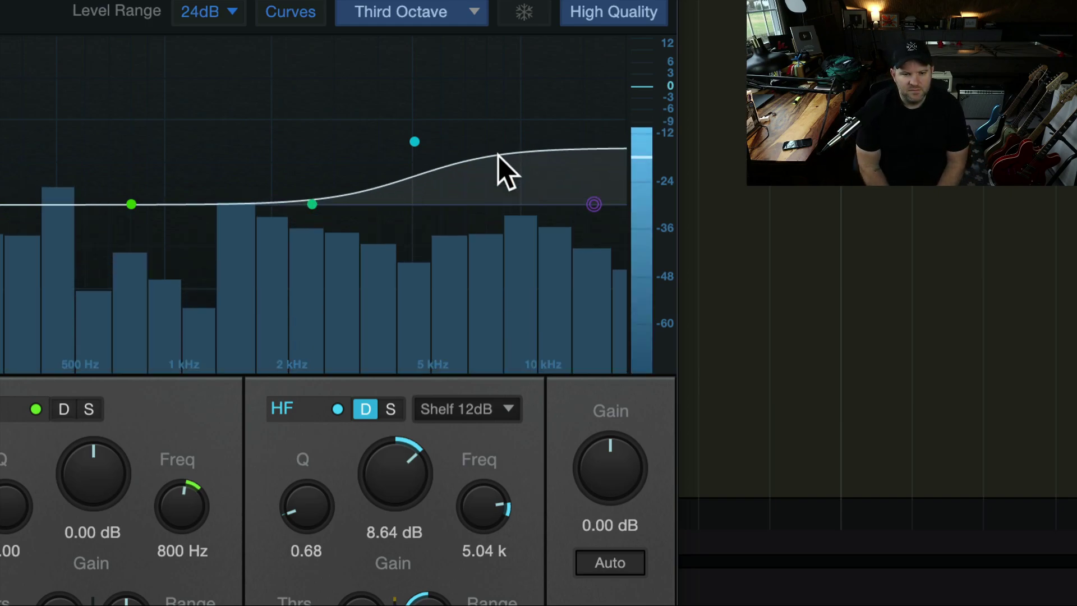
key("space")
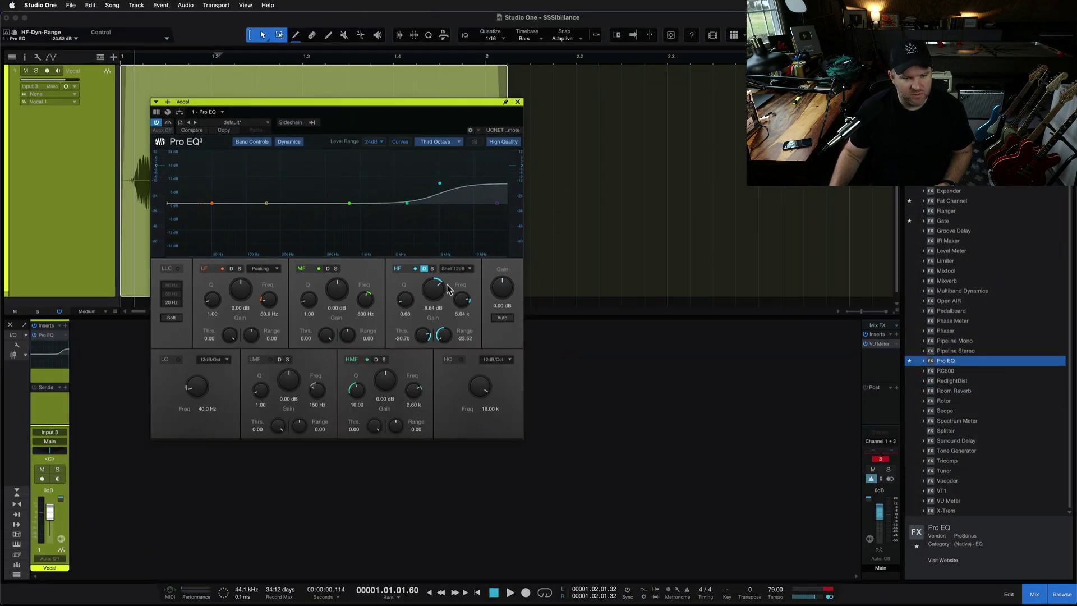
- Settle the HF shelf boost at about 5.04 dB after trying 24 and 10.80 dB
left_click_drag(435, 289, 435, 209)
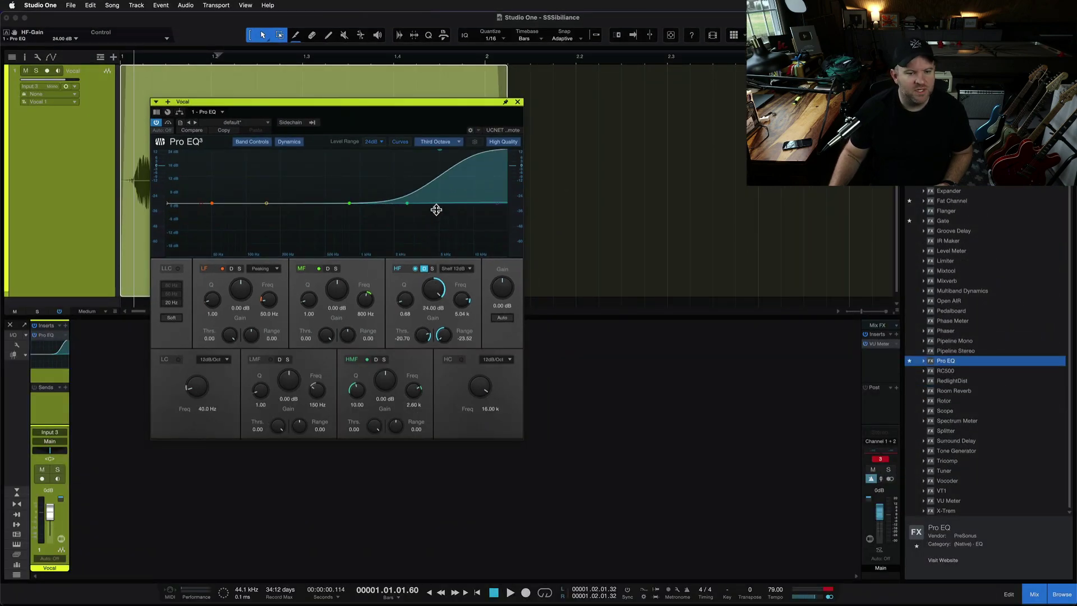
mouse_move(433, 291)
left_mouse_down()
mouse_move(435, 336)
mouse_move(438, 325)
left_mouse_up()
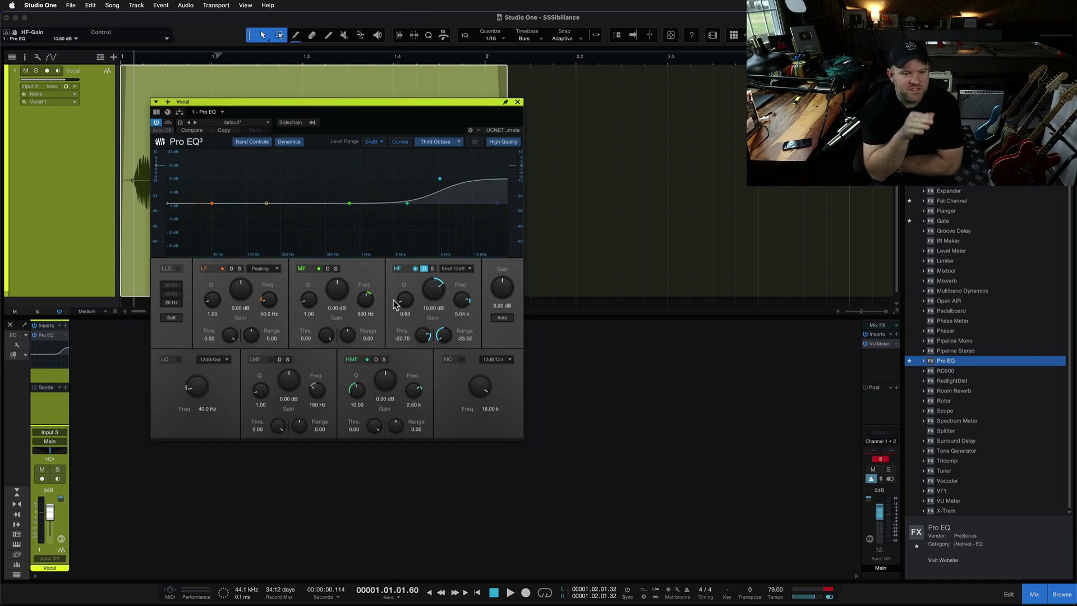
left_click_drag(432, 288, 425, 295)
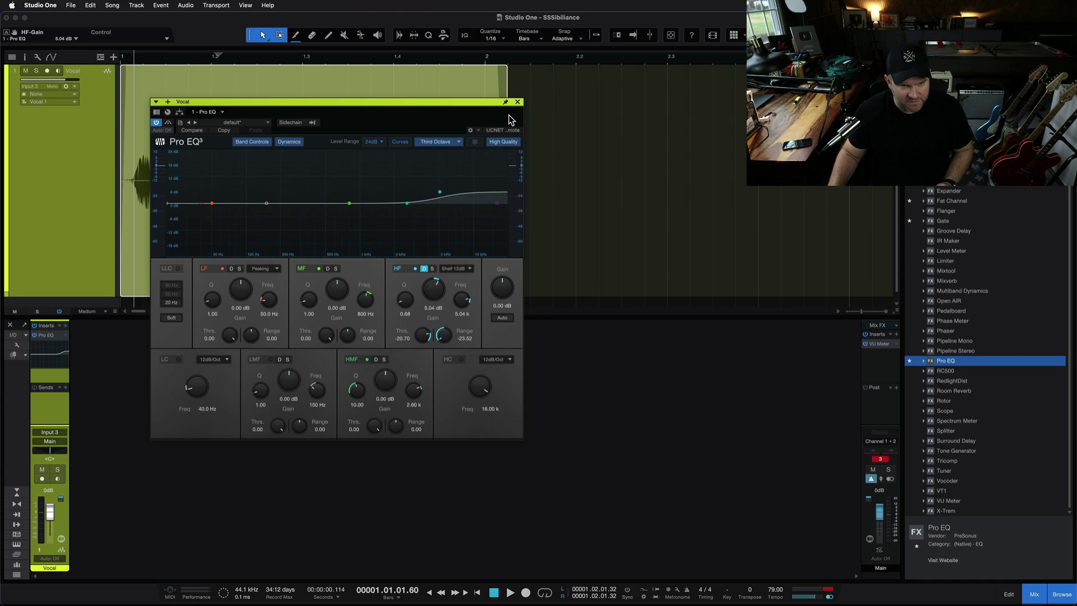
- Close the Pro EQ window and remove Pro EQ from the Vocal channel's inserts
left_click(518, 102)
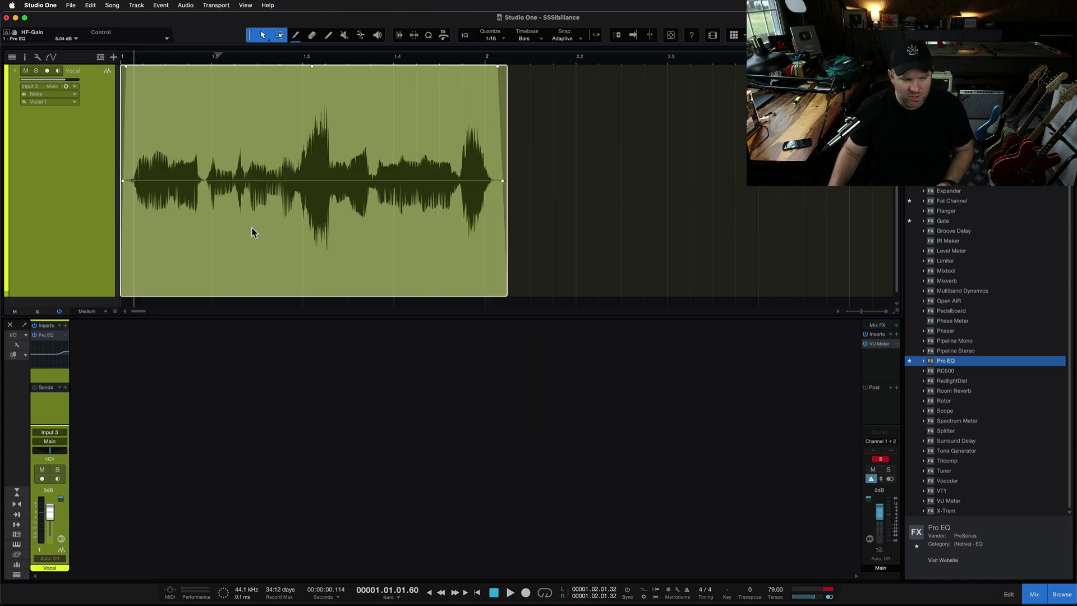
right_click(66, 334)
left_click(93, 435)
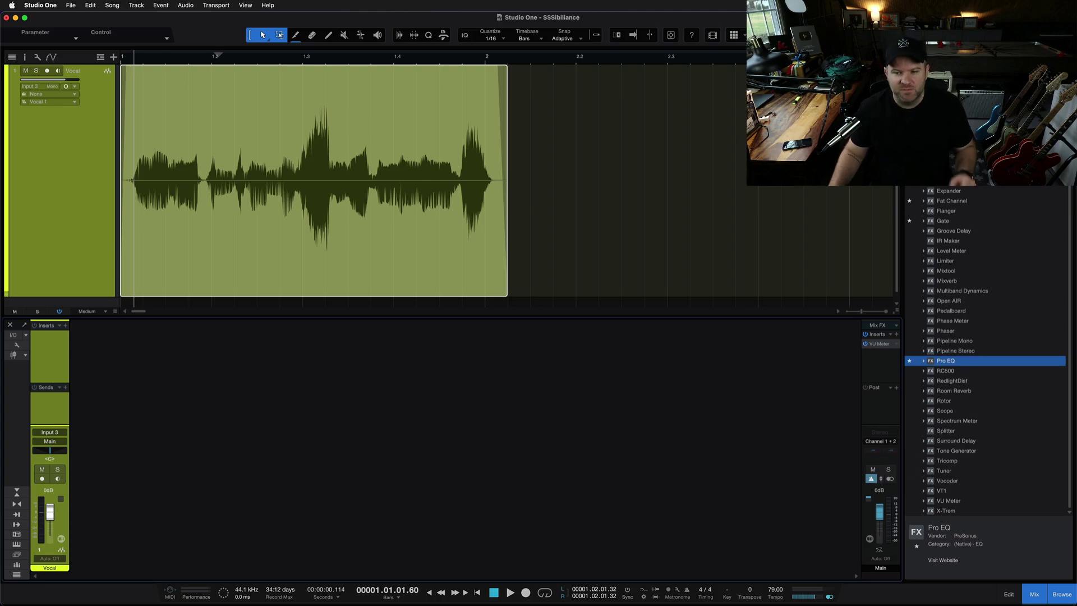
- Add a De-Esser to the Vocal channel and tune its frequency to 6.39 kHz while playing
left_click_drag(948, 170, 281, 144)
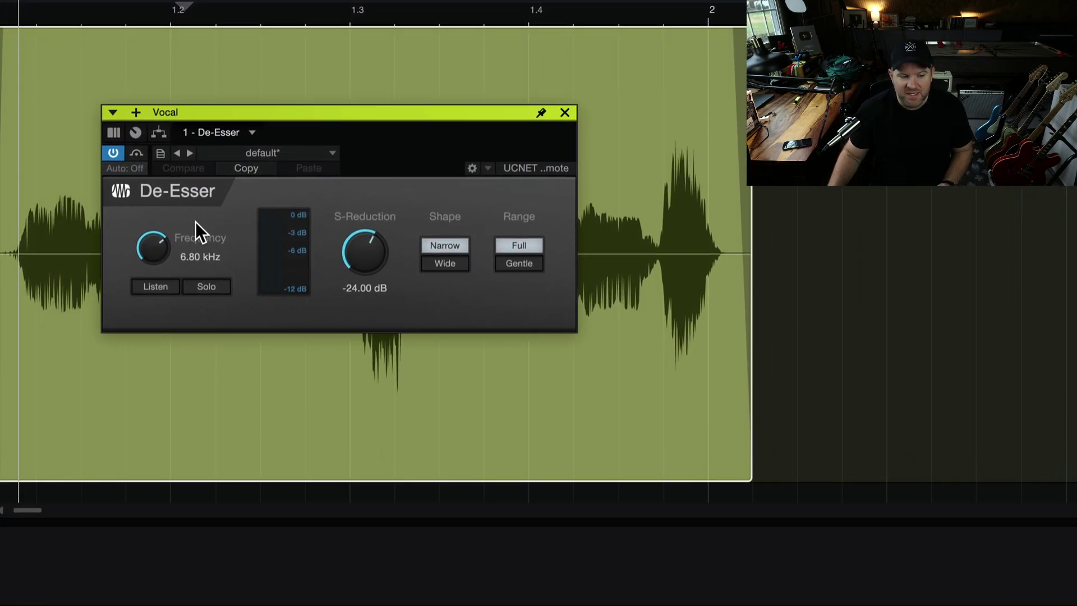
left_click_drag(153, 244, 153, 255)
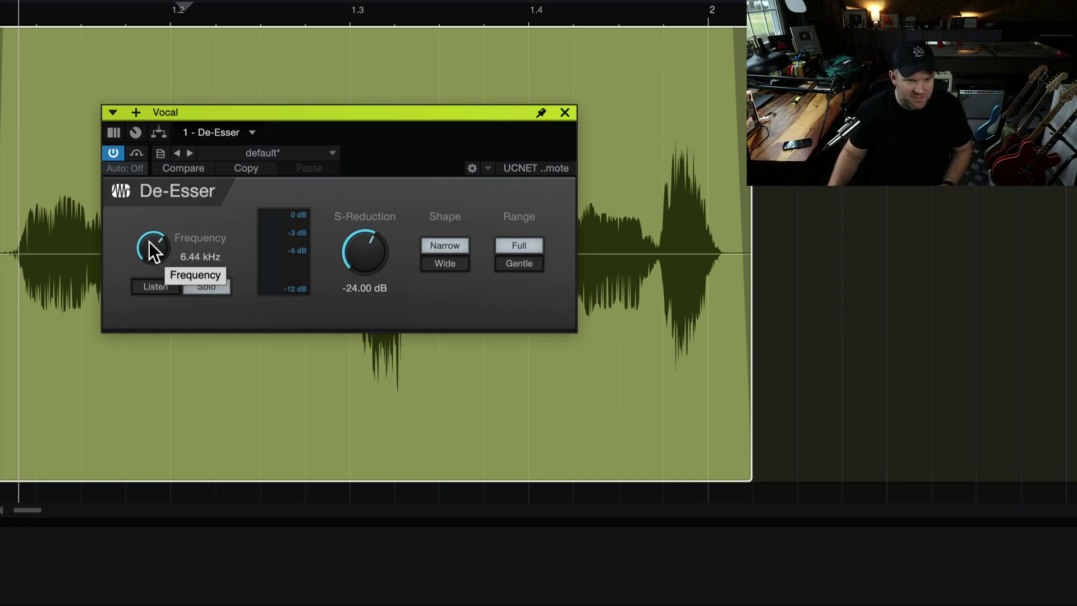
key("space")
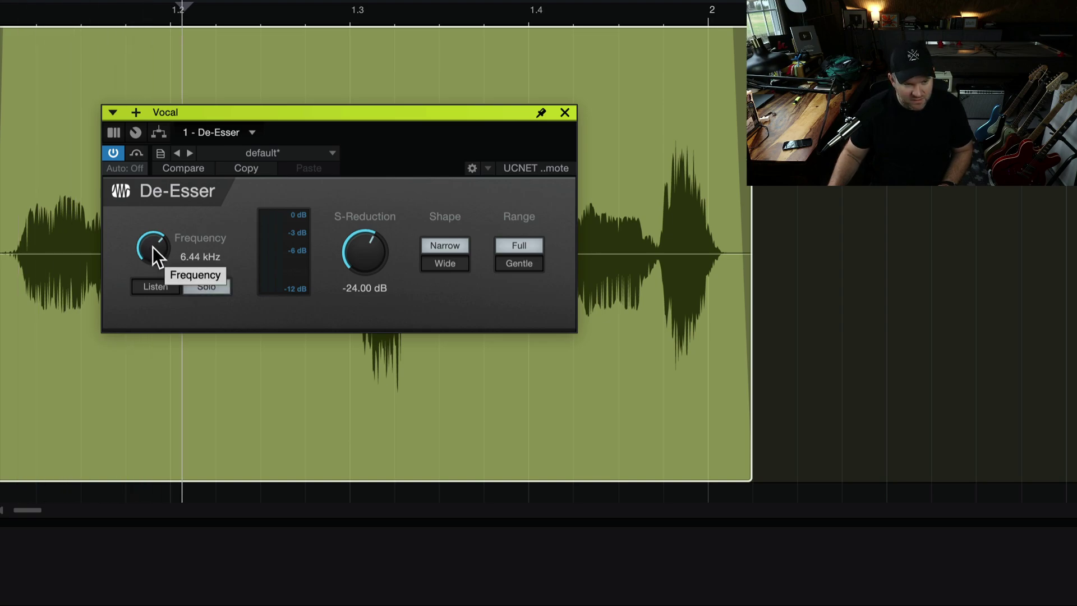
left_click_drag(153, 247, 153, 244)
key("space")
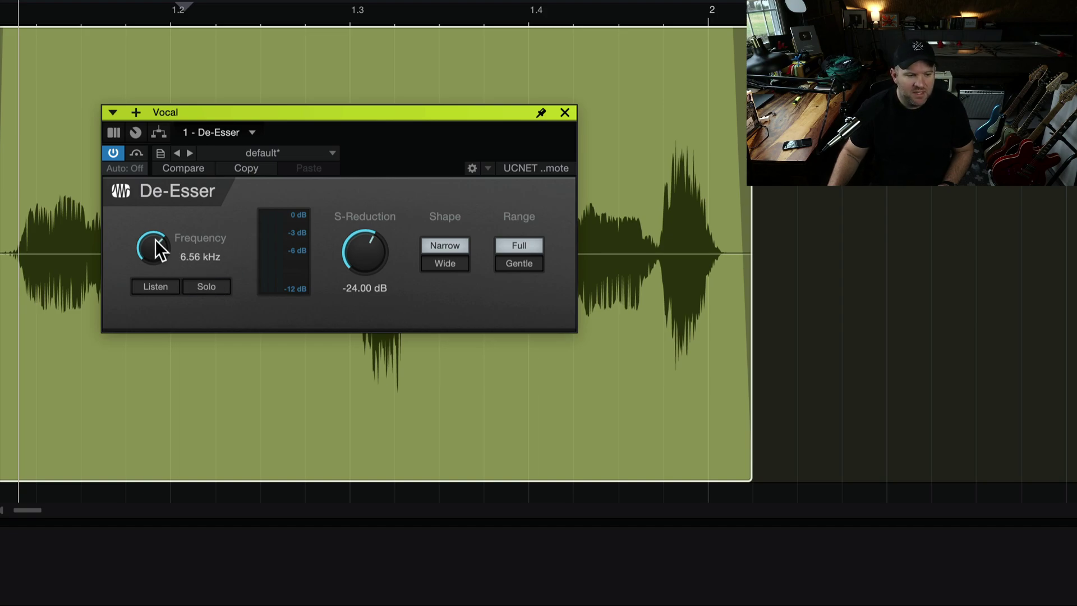
left_click_drag(156, 244, 155, 246)
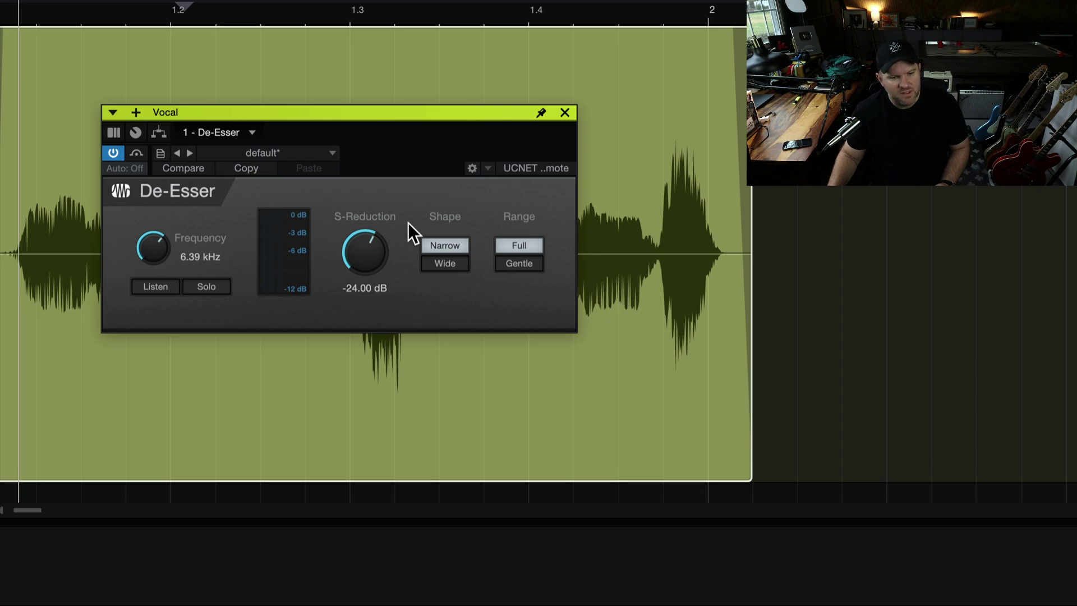
- Deepen the De-Esser S-Reduction from -18 dB to about -32.40 dB, auditioning the vocal
mouse_move(372, 240)
left_mouse_down()
mouse_move(375, 149)
mouse_move(371, 259)
mouse_move(371, 207)
mouse_move(371, 239)
left_mouse_up()
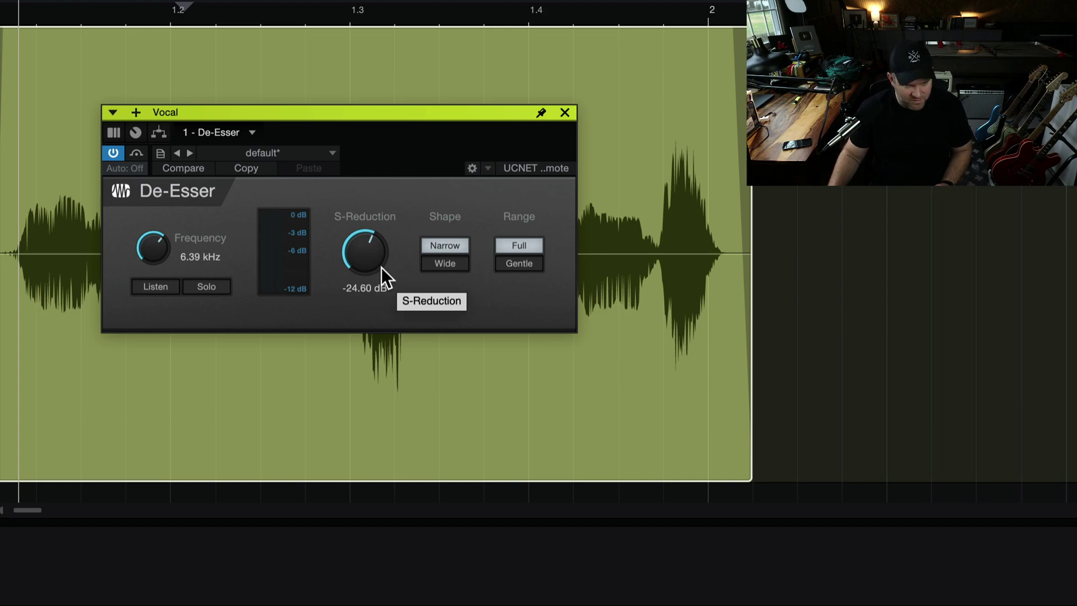
key("space")
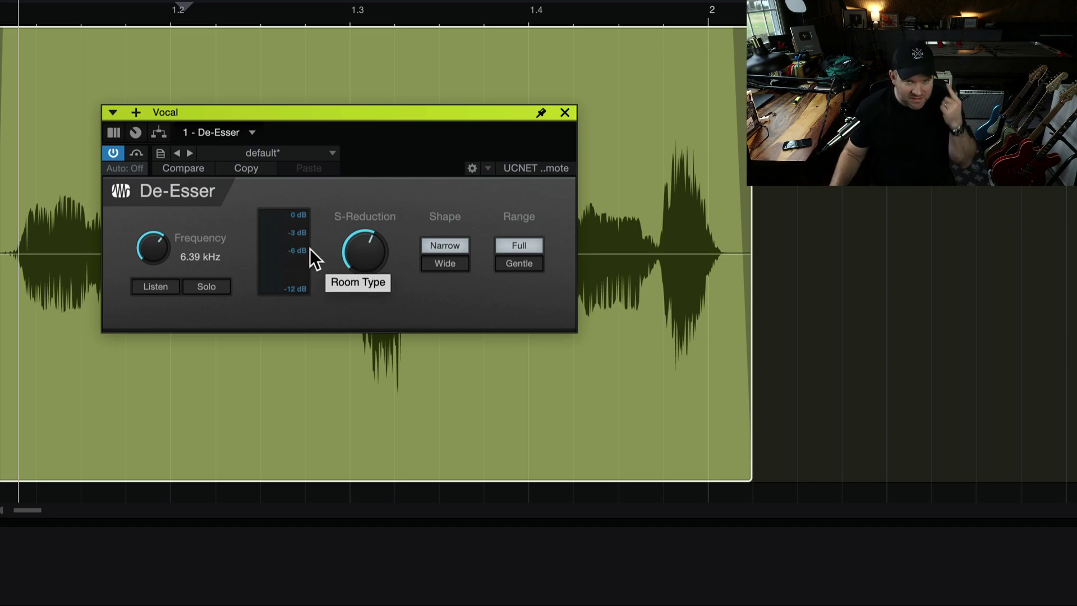
mouse_move(379, 241)
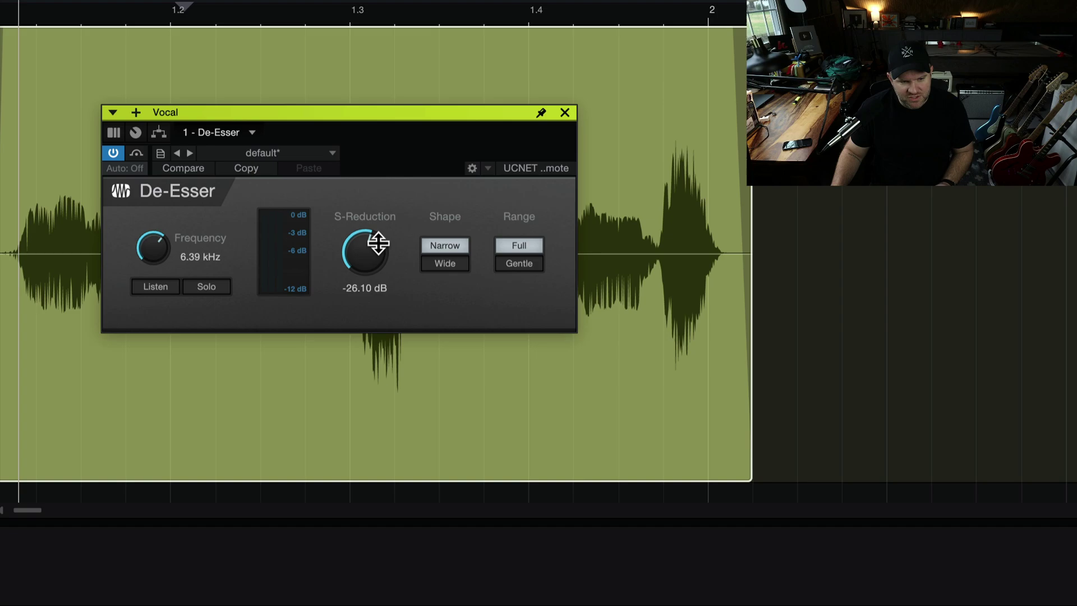
left_click_drag(379, 243, 378, 258)
key("space")
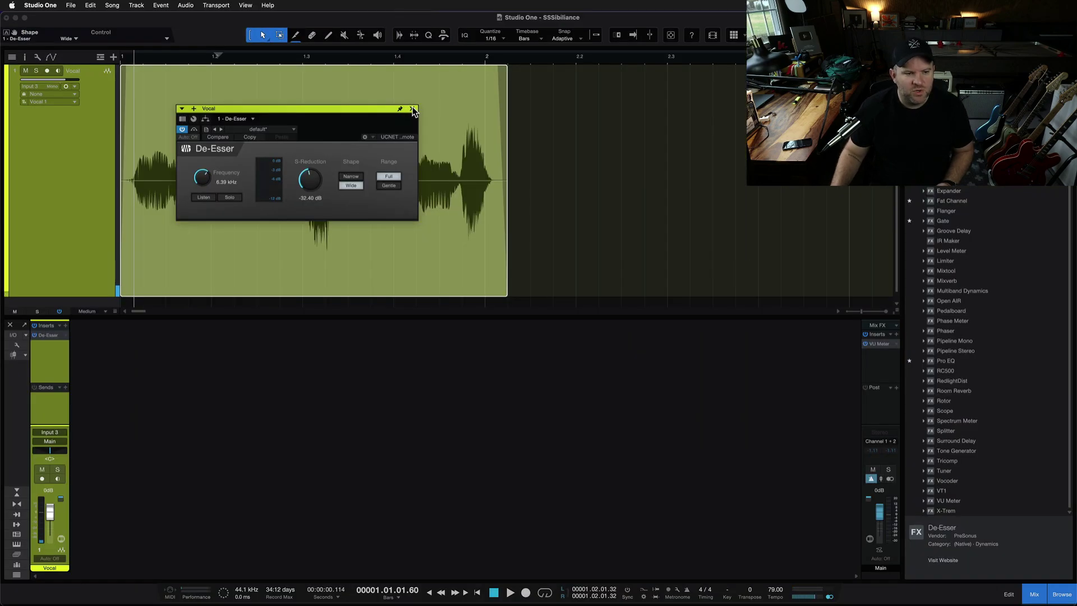
- Close the De-Esser window, then range-select and zoom in on the vocal's loudest peak
left_click(413, 109)
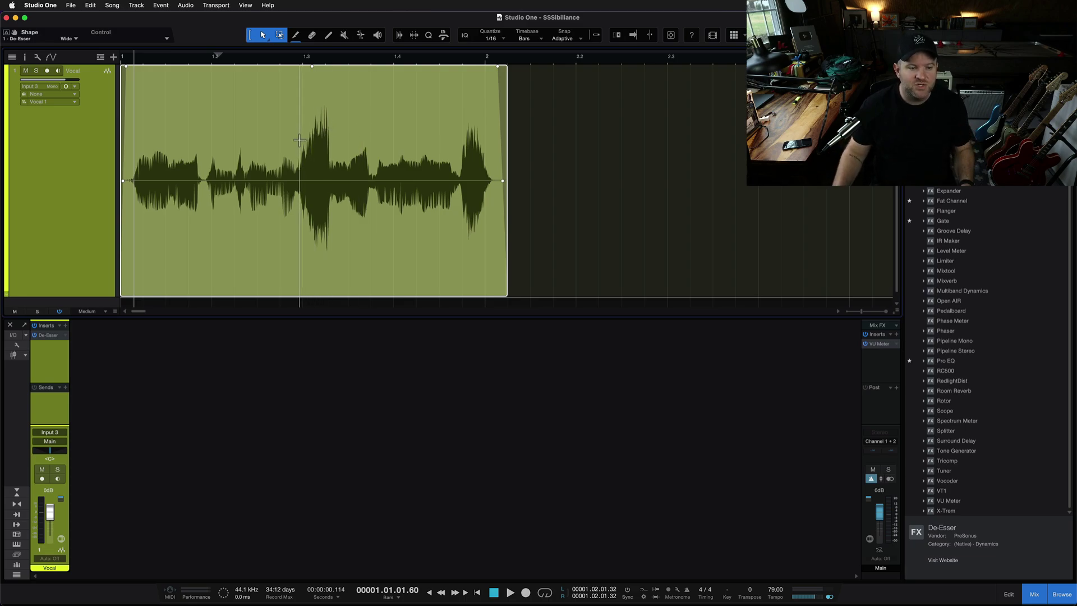
left_click_drag(299, 148, 333, 149)
scroll(335, 151, "up", 3)
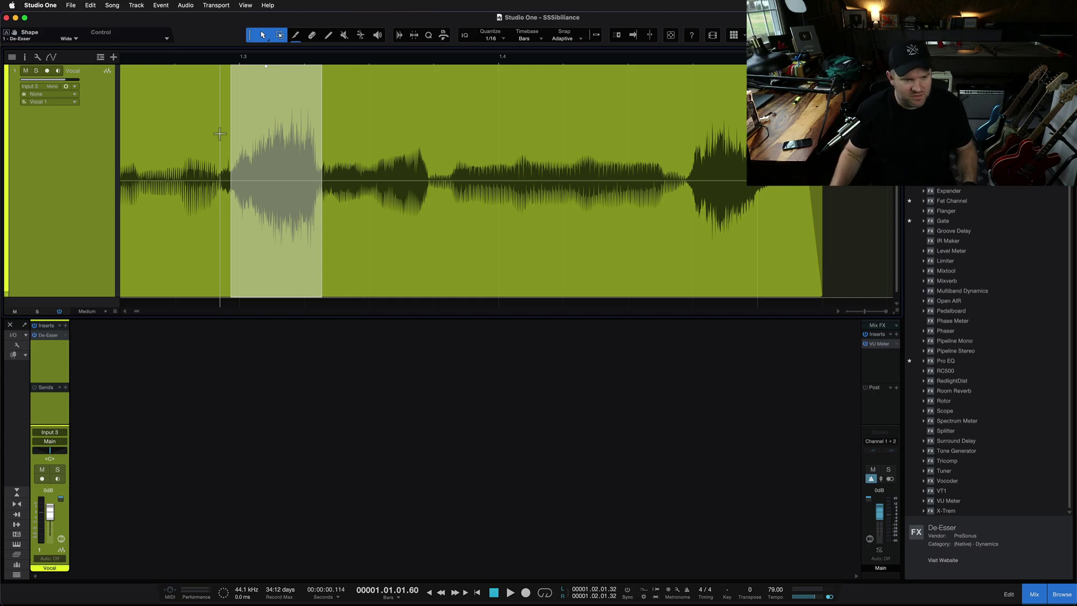
- Reselect the loud sibilant syllable after bar 1.3 and pull its event volume down
left_click(220, 216)
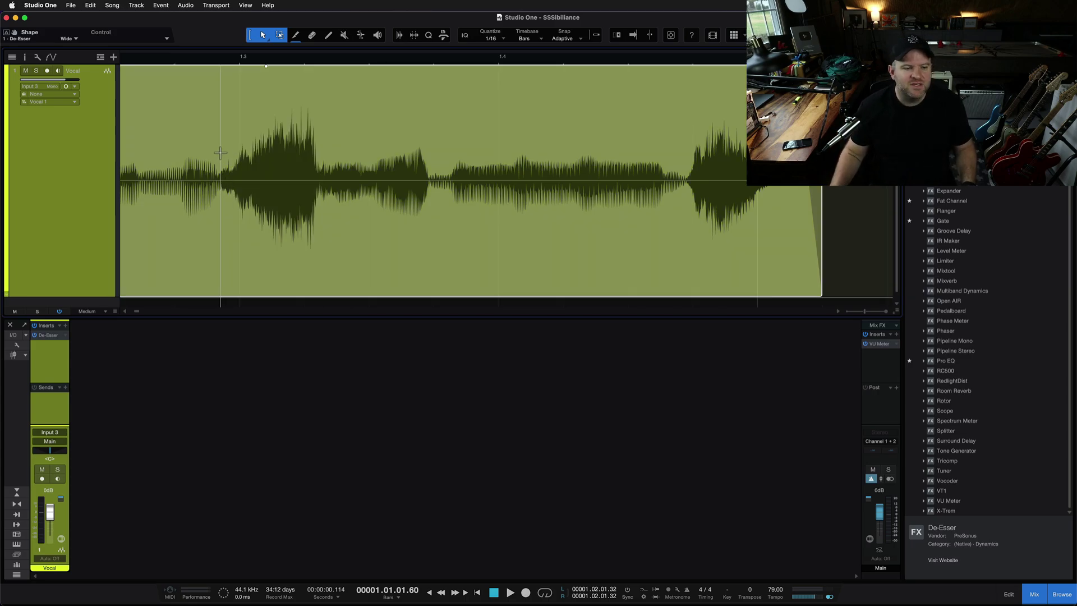
left_click_drag(219, 149, 320, 168)
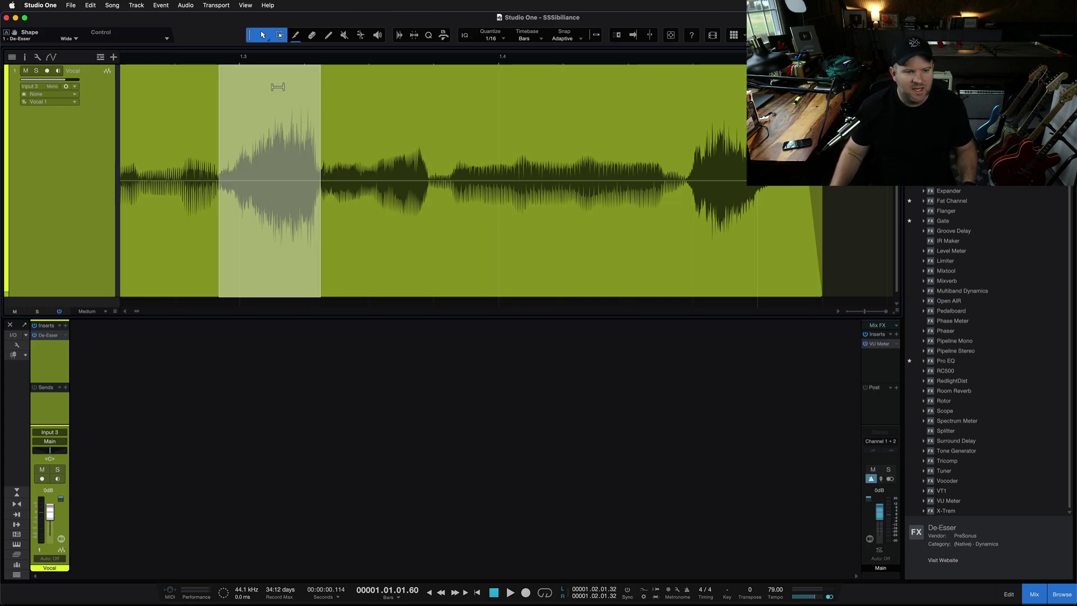
mouse_move(271, 75)
left_mouse_down()
mouse_move(264, 125)
mouse_move(260, 82)
left_mouse_up()
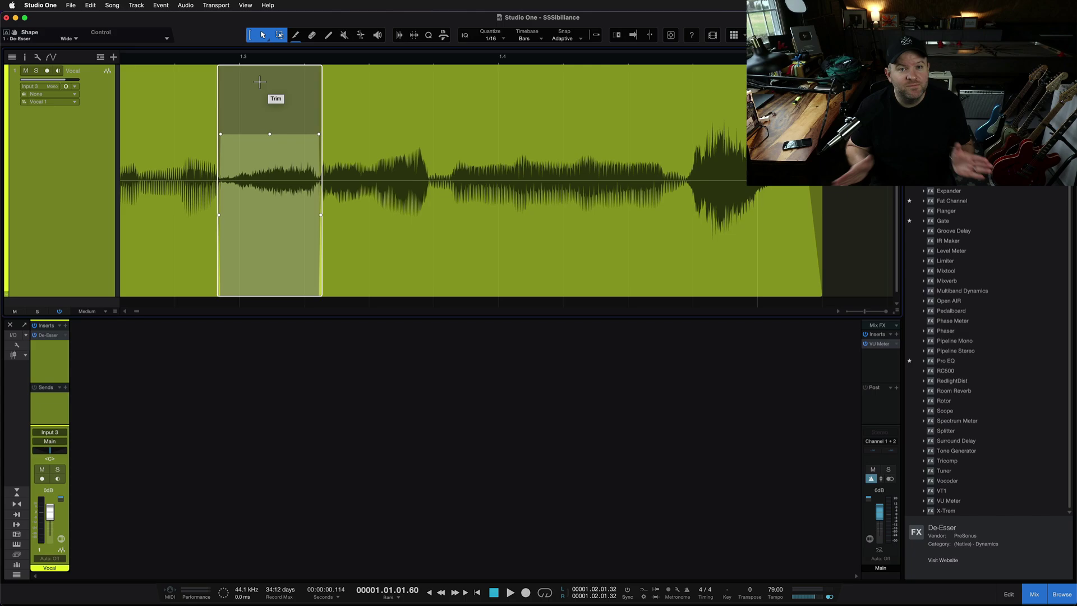